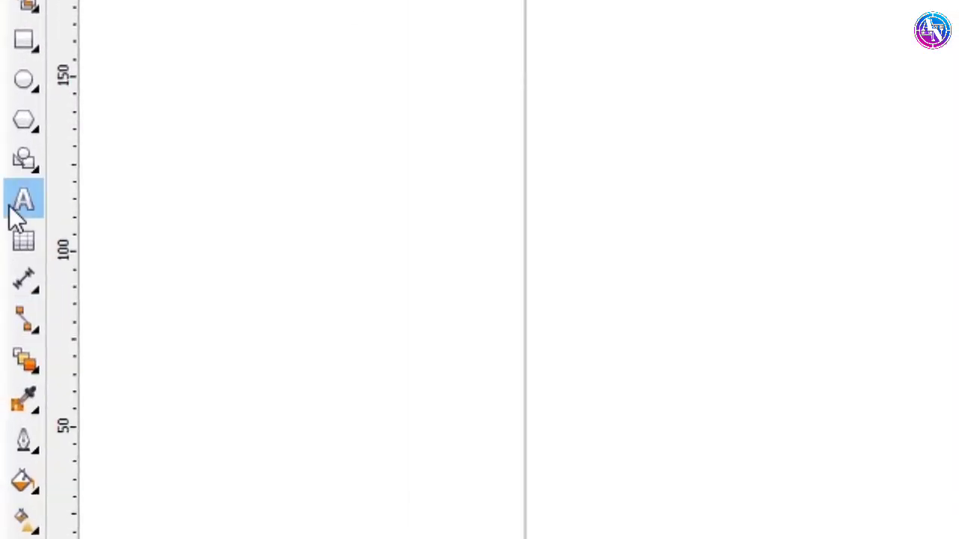
Add the artistic text 'CorelDRAW' near the centre of the page.
click(23, 203)
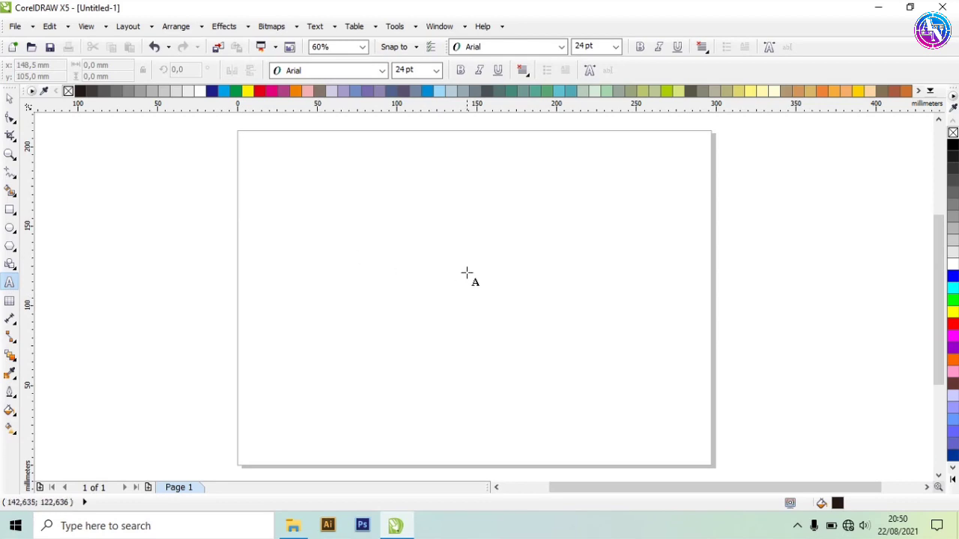
click(506, 268)
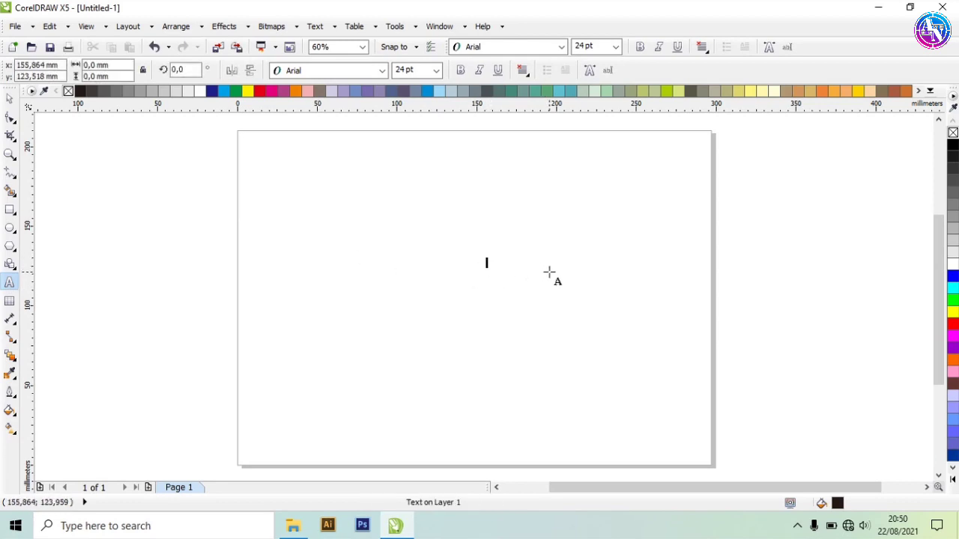
text(CorelDRAW)
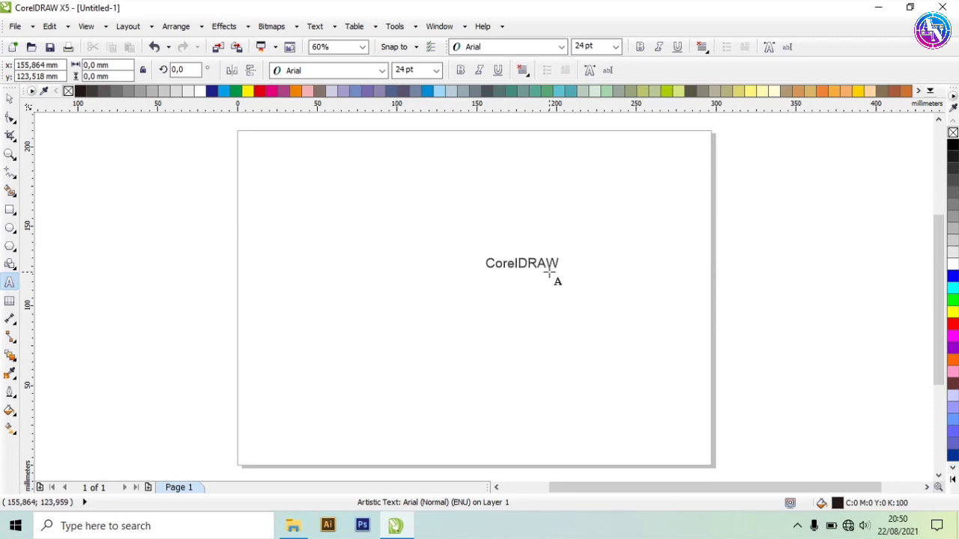
key(Escape)
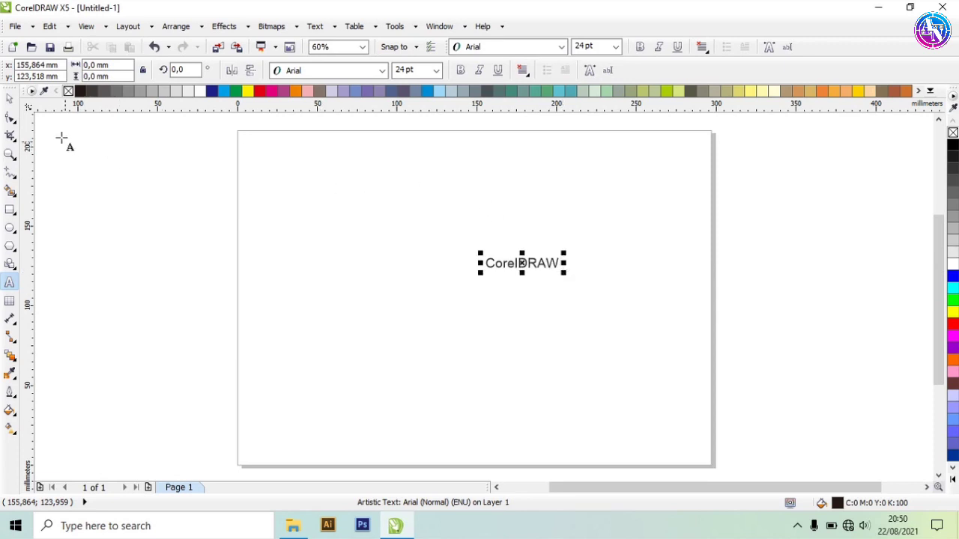
click(10, 117)
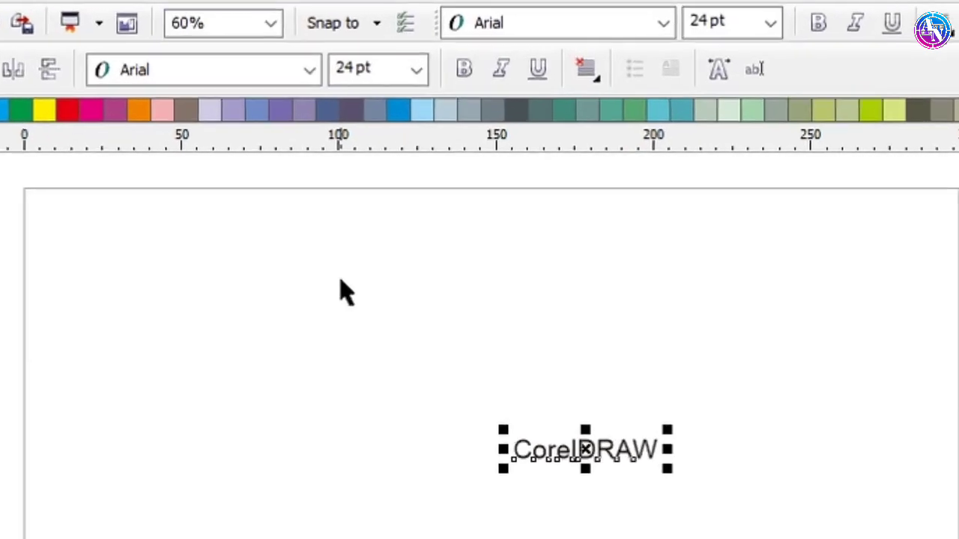
Set the CorelDRAW text in Kunstler Script and move it toward the left of the page.
click(313, 73)
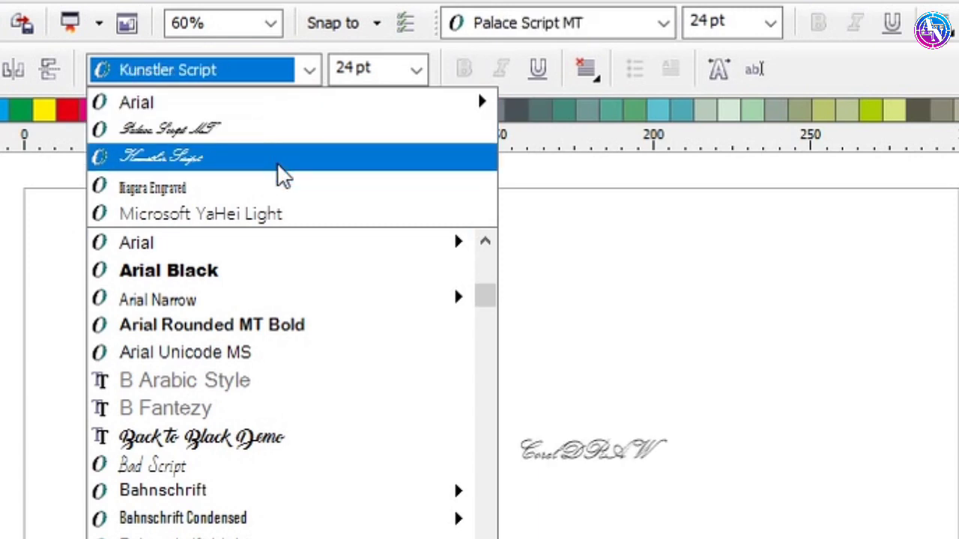
click(278, 166)
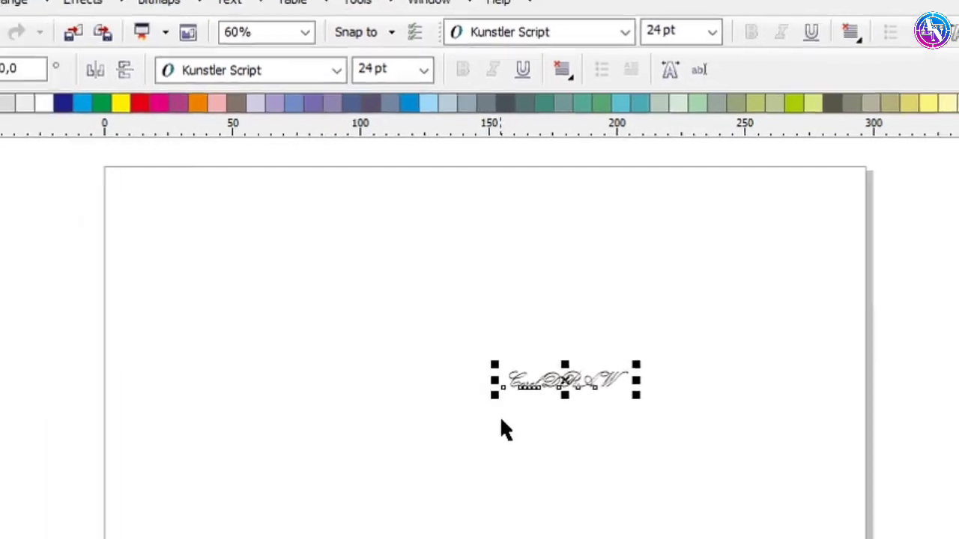
scroll(504, 420, up, 2)
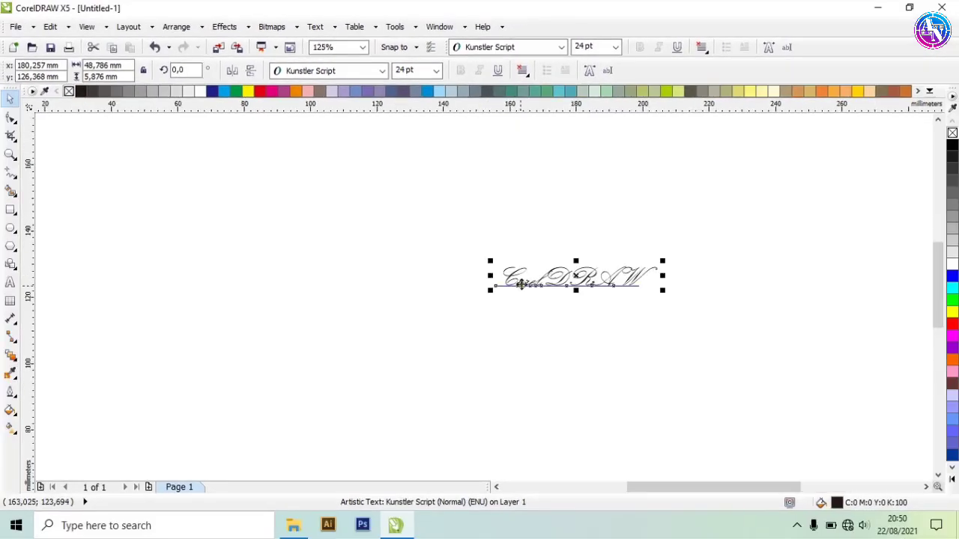
drag(520, 284, 180, 285)
click(313, 310)
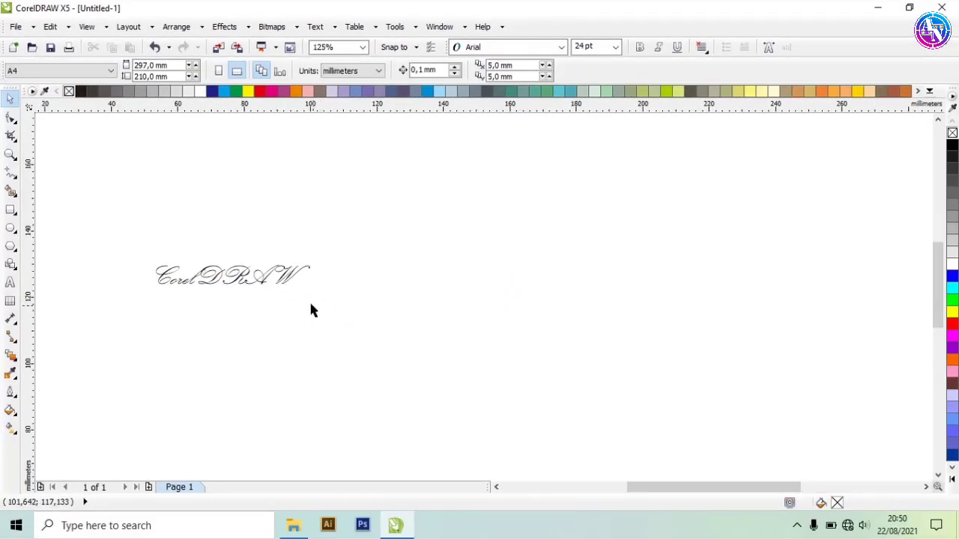
click(293, 278)
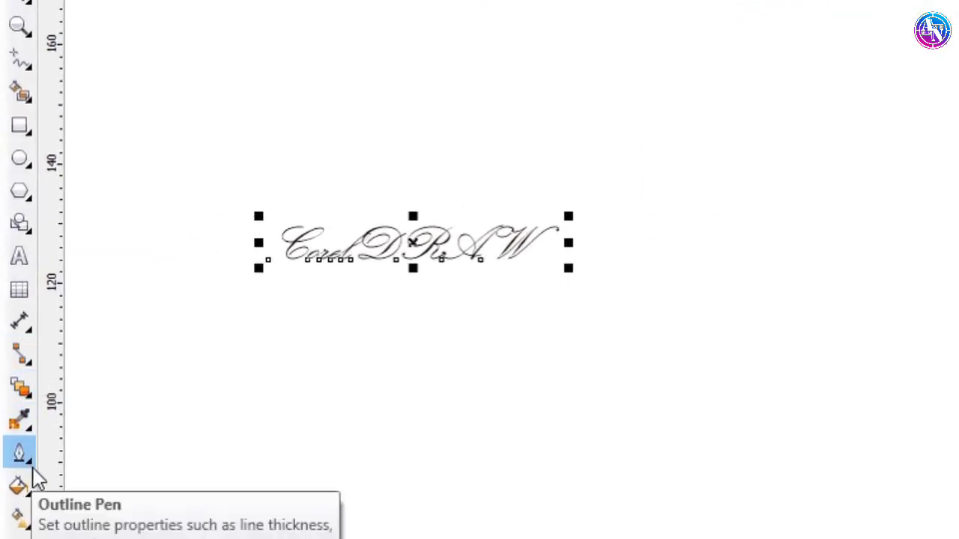
Give the CorelDRAW text a 0.2 mm outline, behind fill and scaling with the image.
click(29, 459)
click(212, 77)
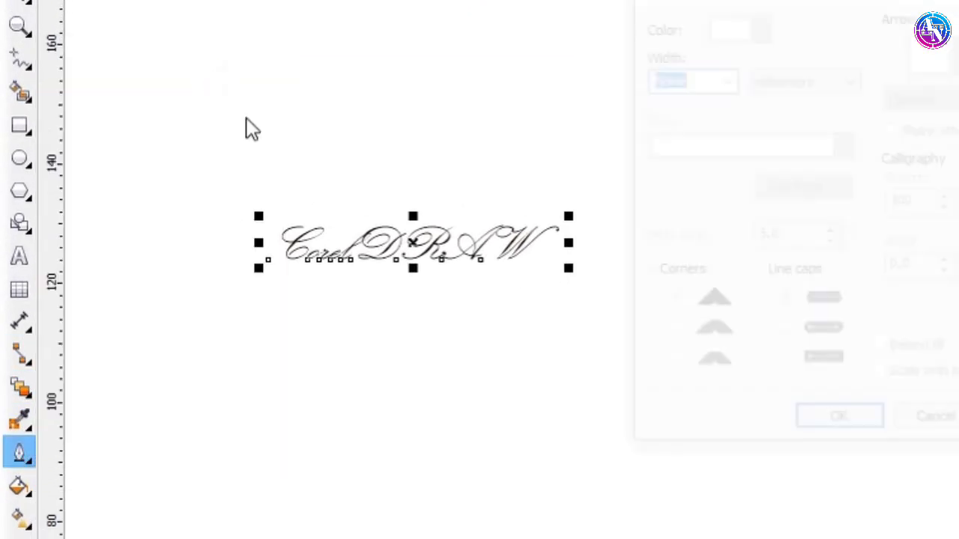
click(722, 77)
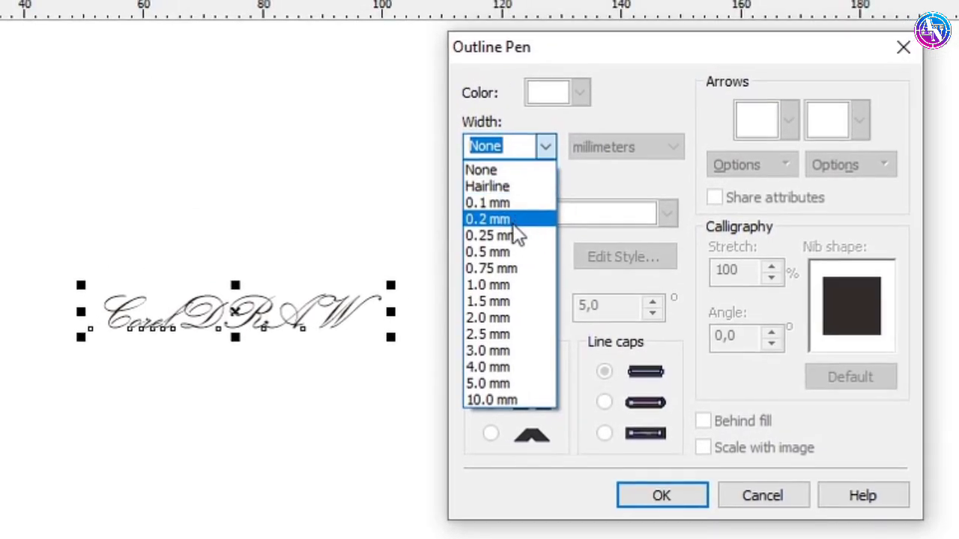
click(552, 203)
click(737, 424)
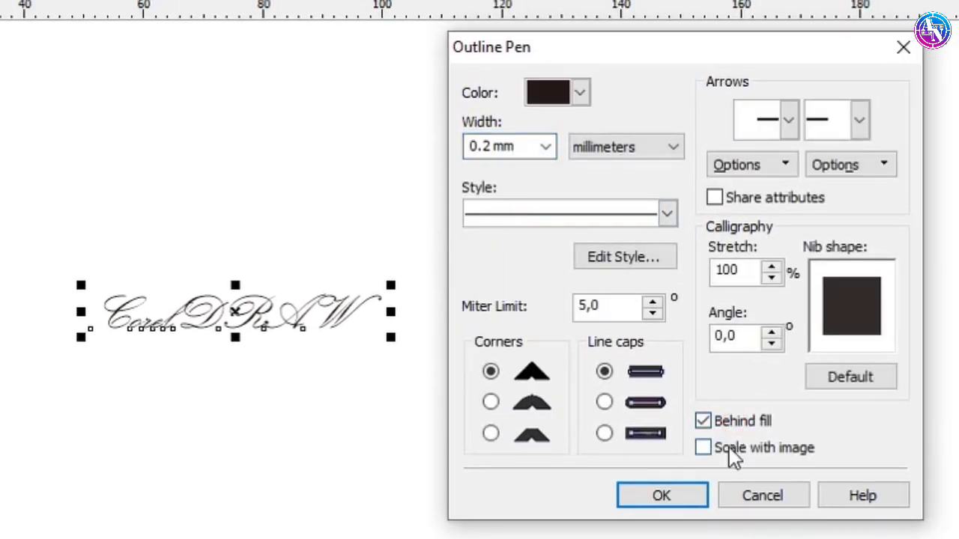
click(731, 448)
click(688, 498)
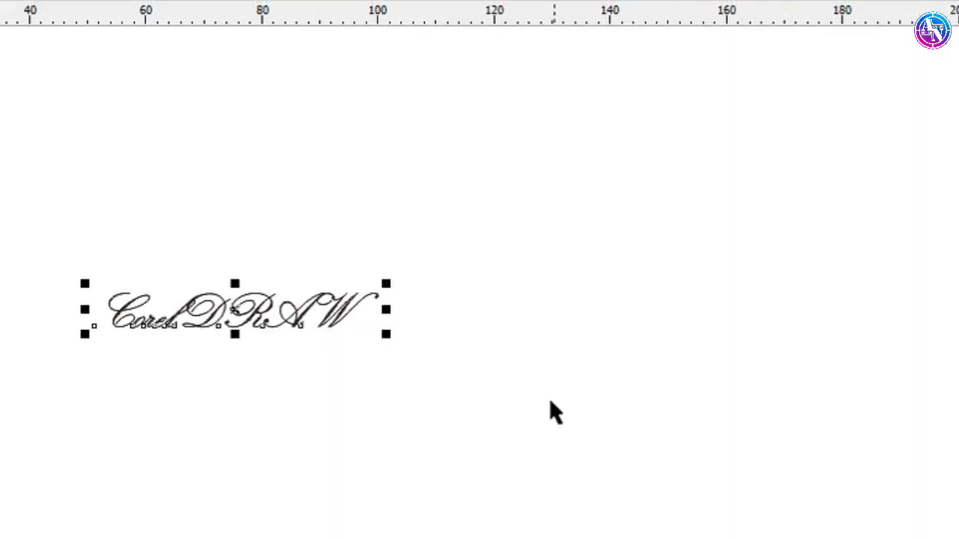
click(536, 371)
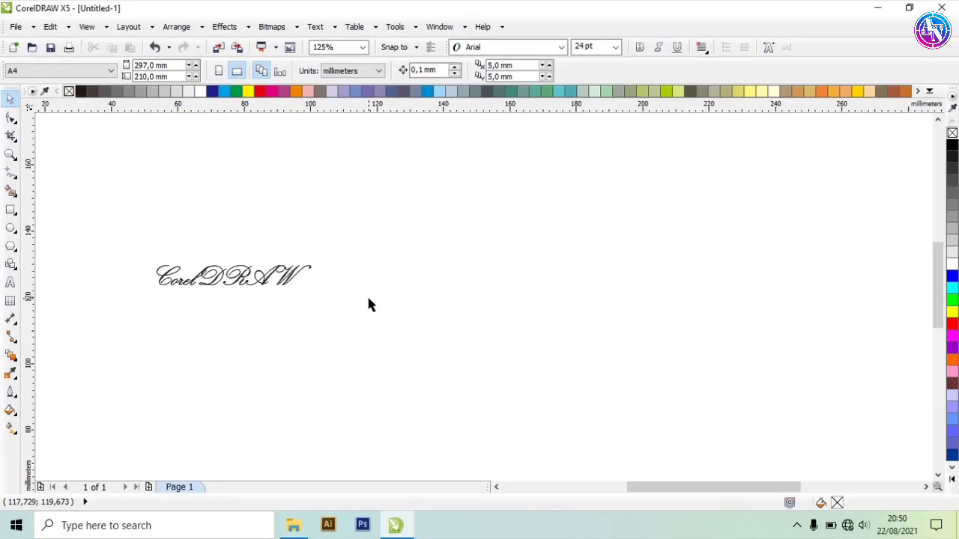
Duplicate the CorelDRAW text below, mirror it vertically, and nudge it up to overlap the original.
click(284, 281)
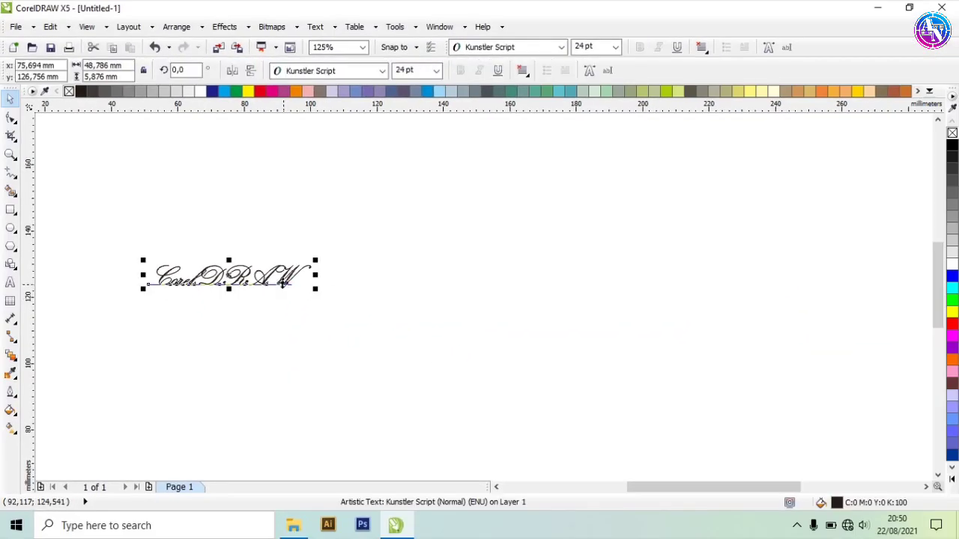
scroll(285, 281, up, 2)
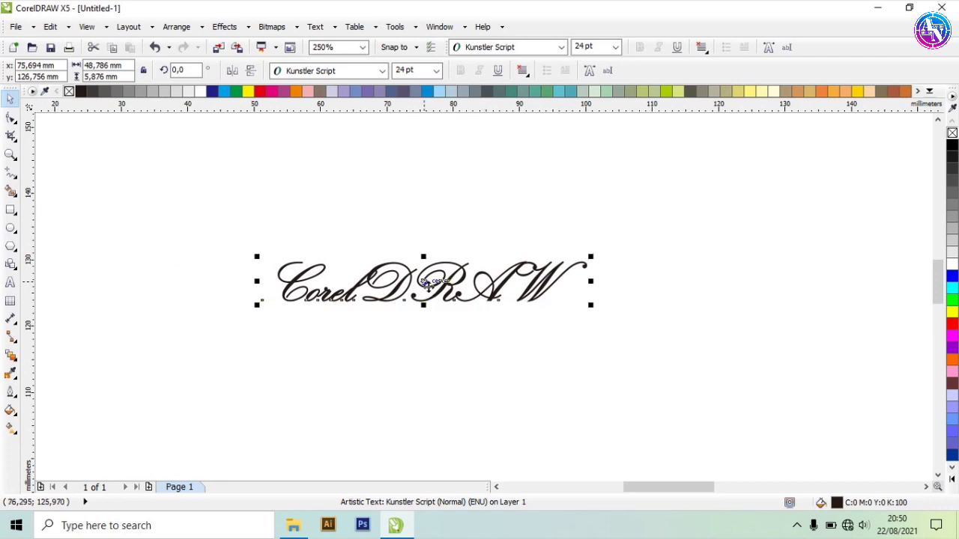
drag(423, 281, 415, 333)
right_click(416, 334)
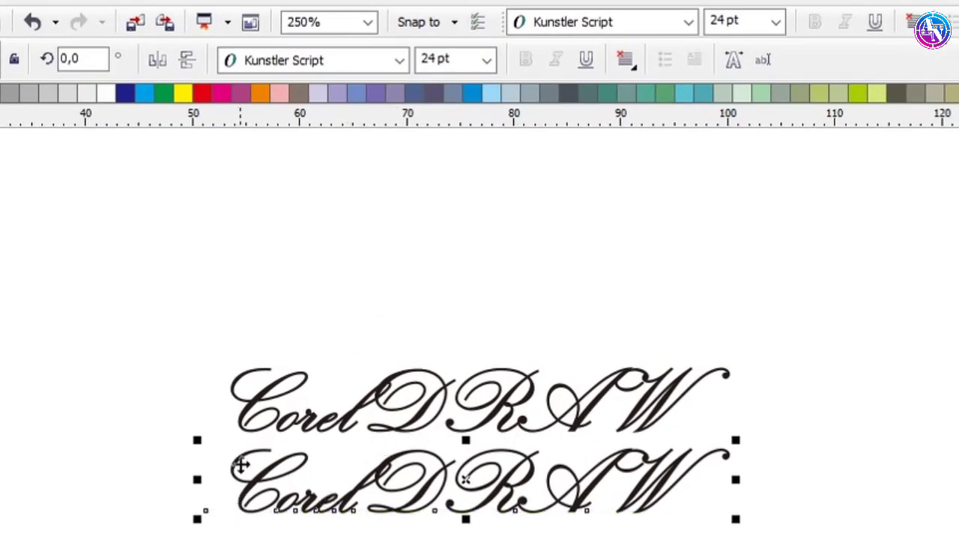
click(188, 61)
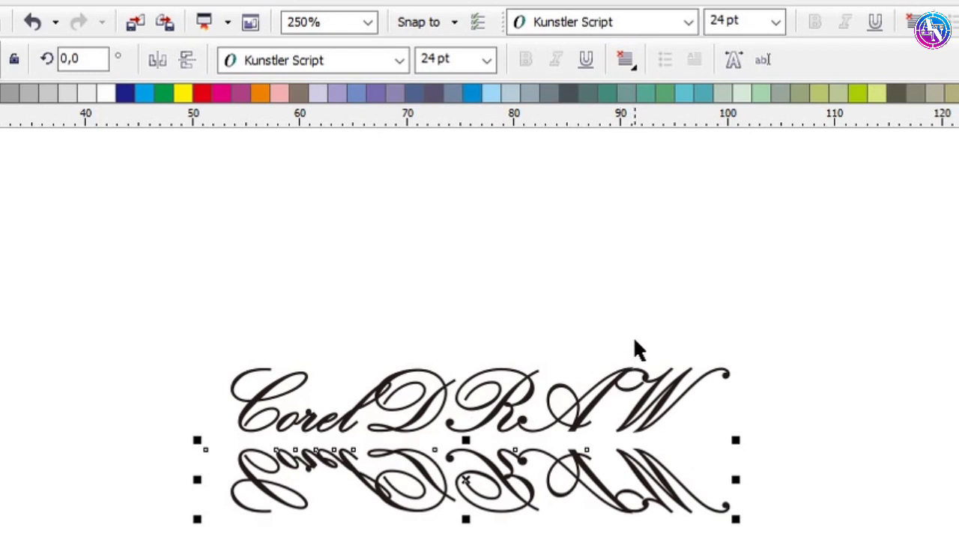
key(Up)
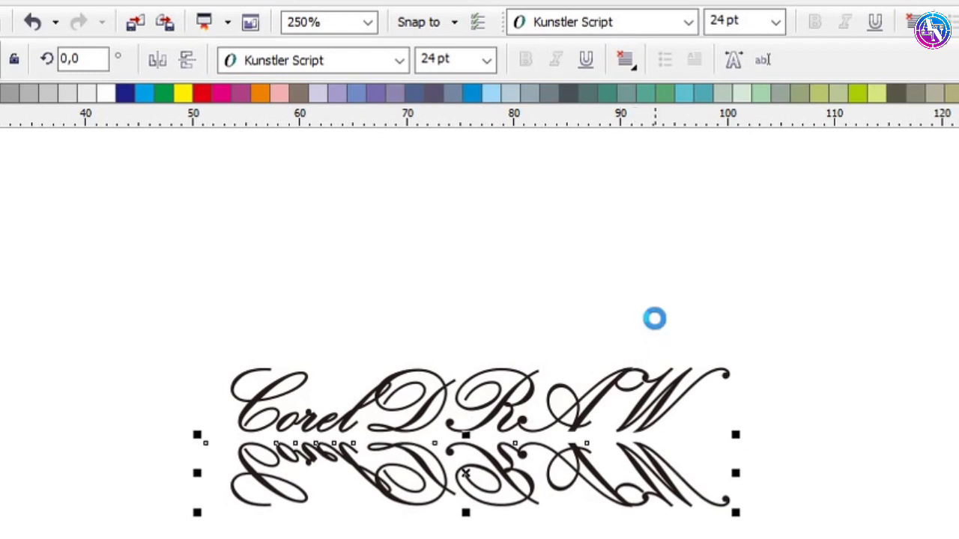
key(Up)
key(Up)
key(Up)
key(Up)
key(Up)
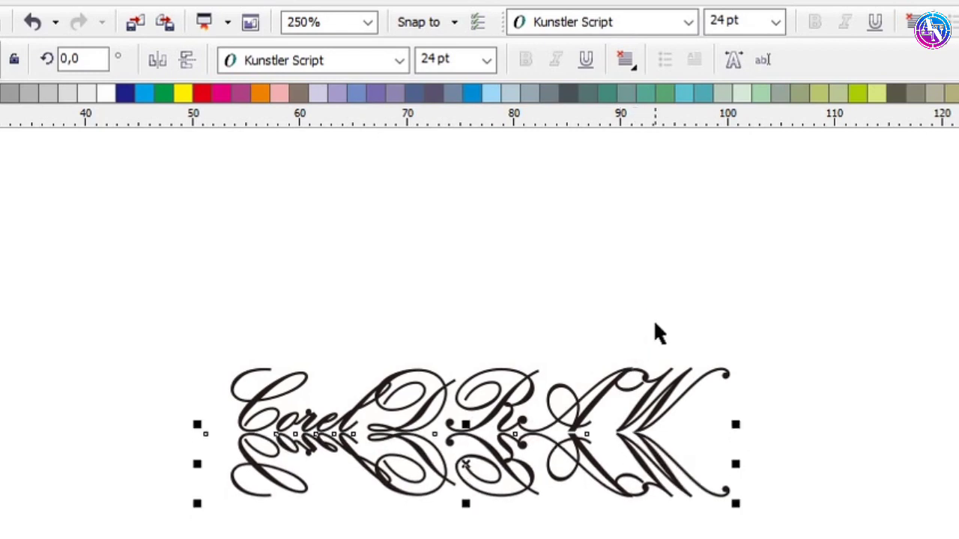
click(662, 290)
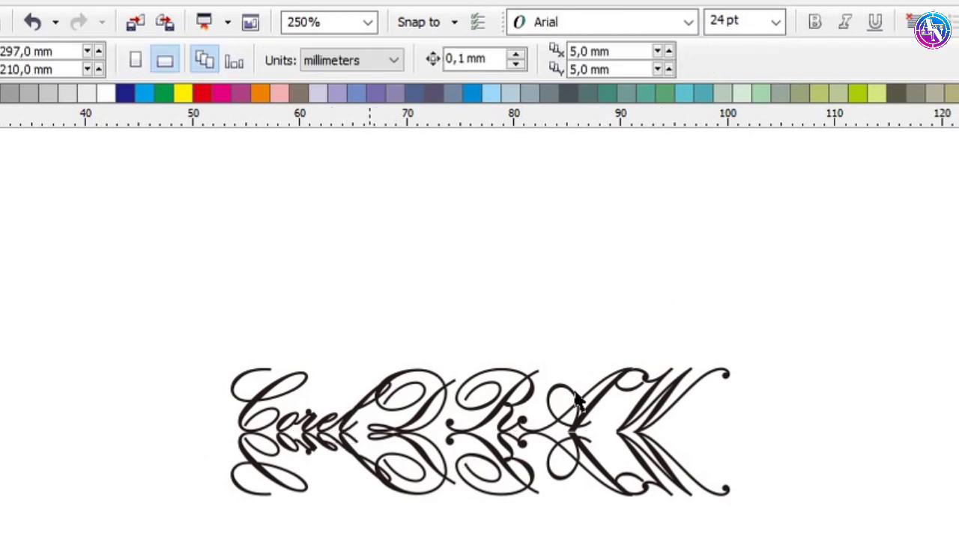
scroll(225, 454, down, 1)
Place a copy of the two-text ornament to the right of the original.
drag(418, 347, 871, 463)
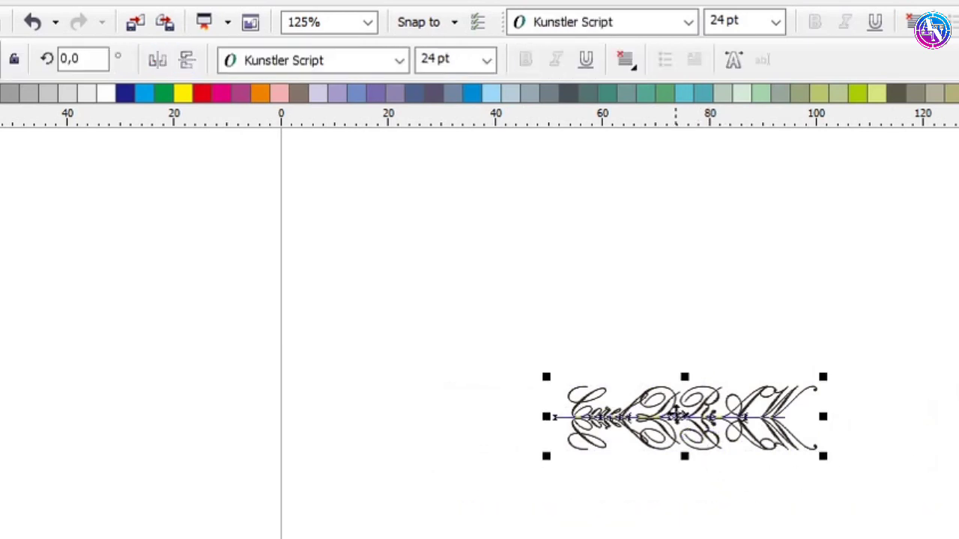
key(h)
drag(866, 514, 689, 514)
key(space)
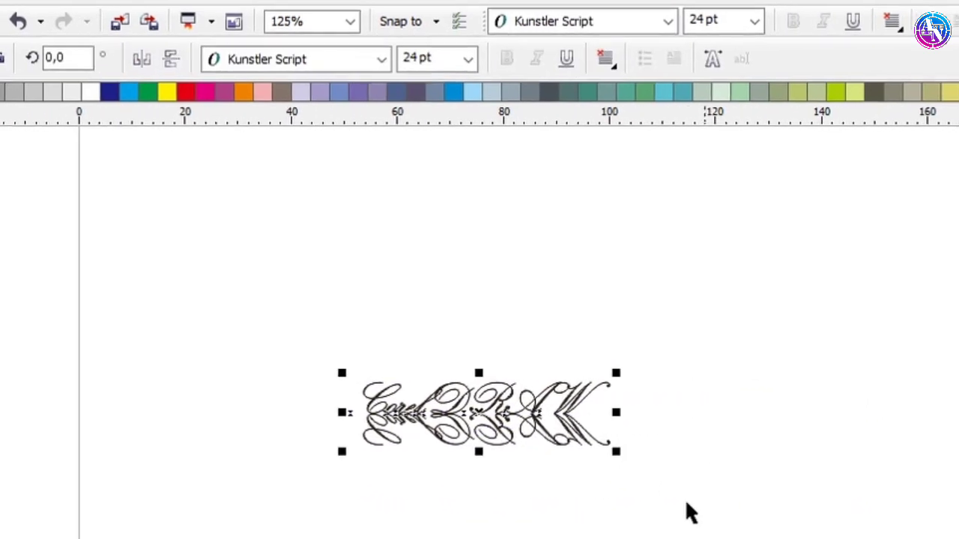
drag(358, 386, 793, 364)
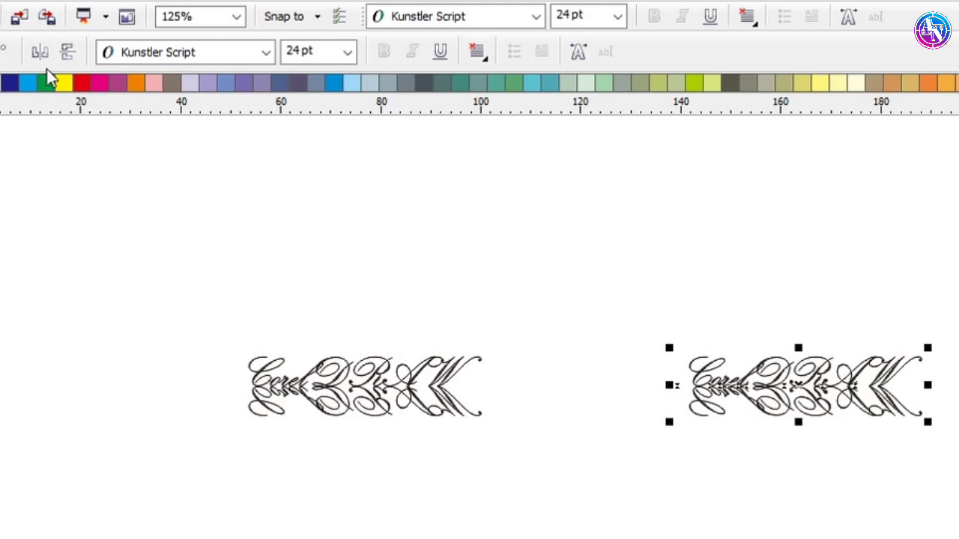
Mirror the right-hand ornament horizontally, then select both ornaments.
click(40, 51)
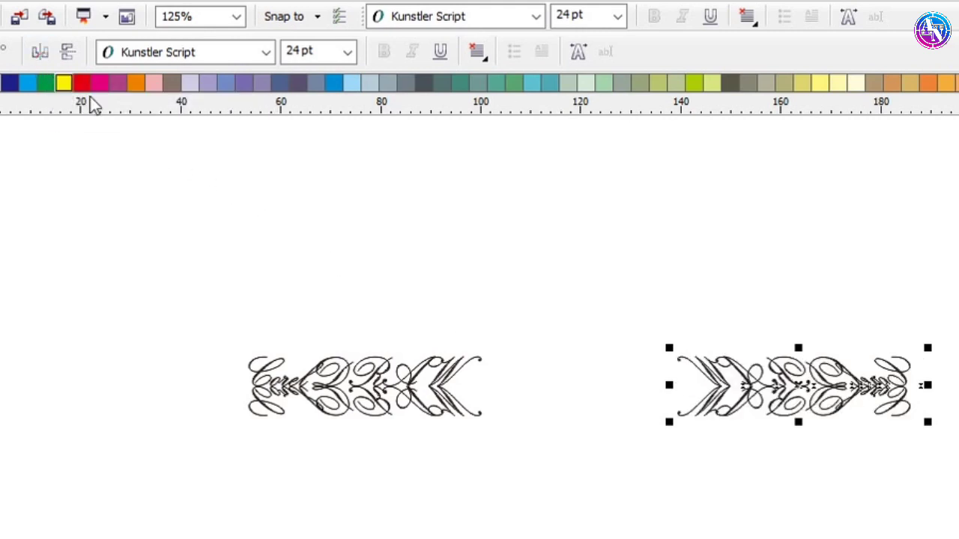
click(444, 270)
scroll(489, 330, right, 5)
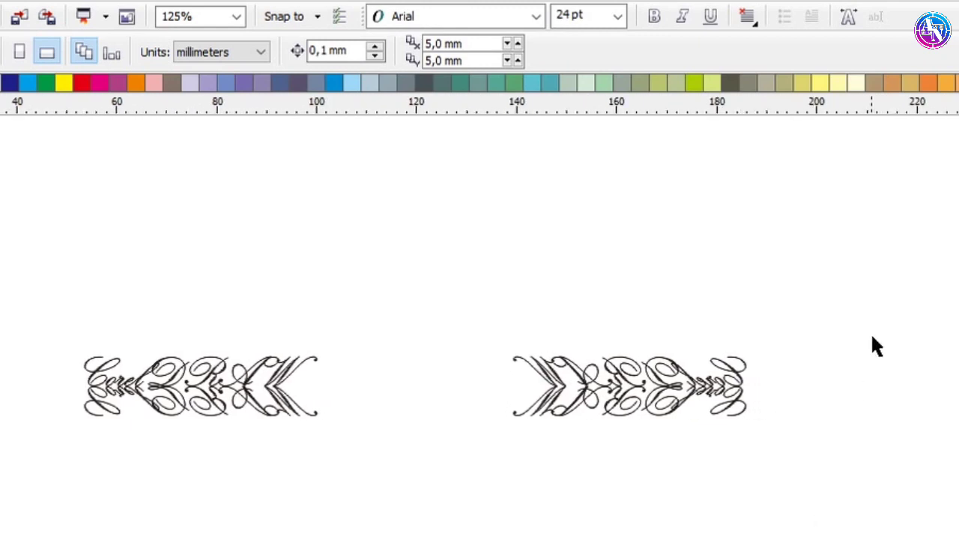
drag(813, 333, 71, 536)
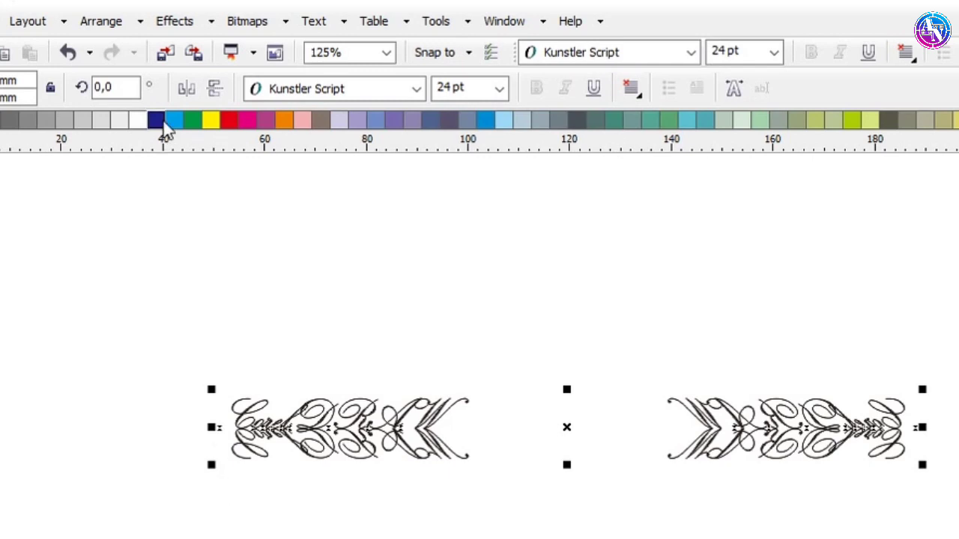
Rotate the ornament pair 10° into 18 copies using the Transformation docker.
click(126, 24)
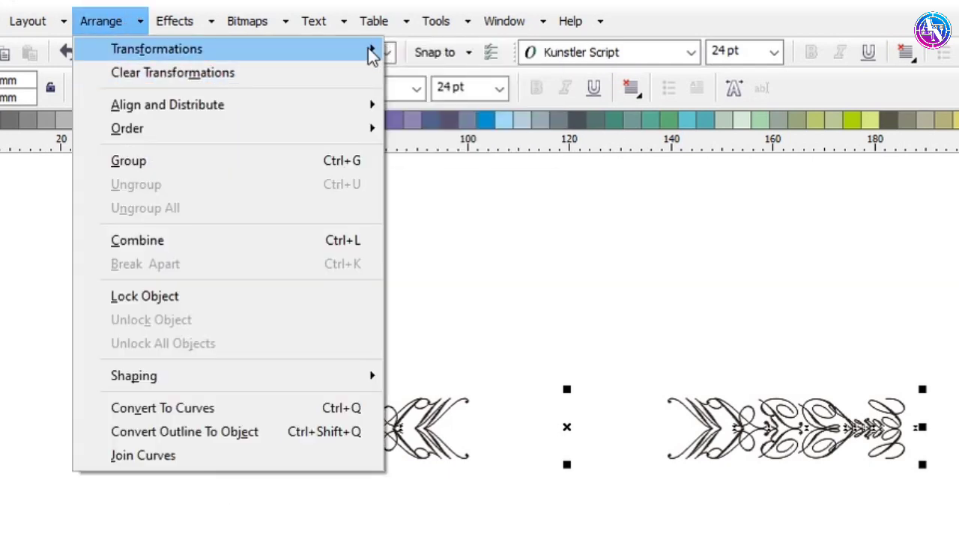
mouse_move(373, 51)
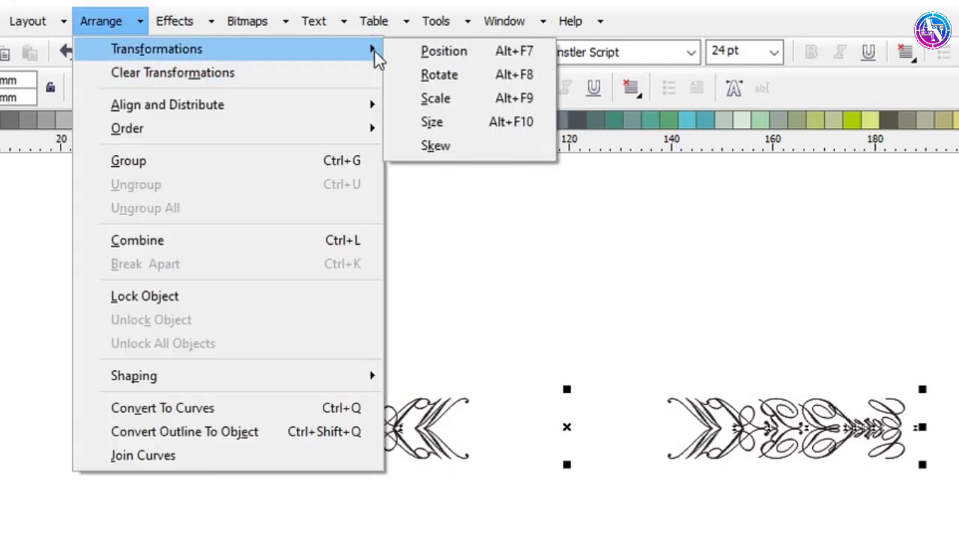
click(436, 77)
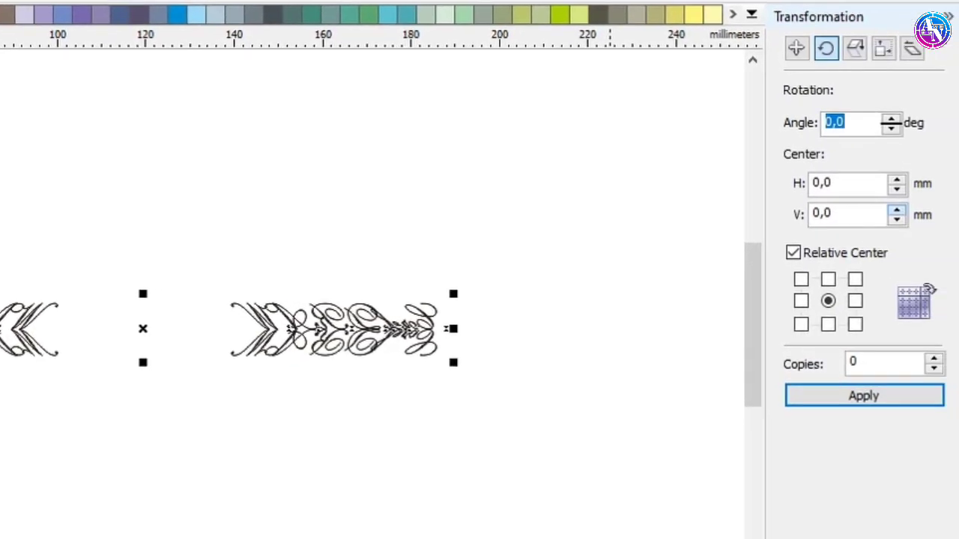
scroll(375, 330, left, 5)
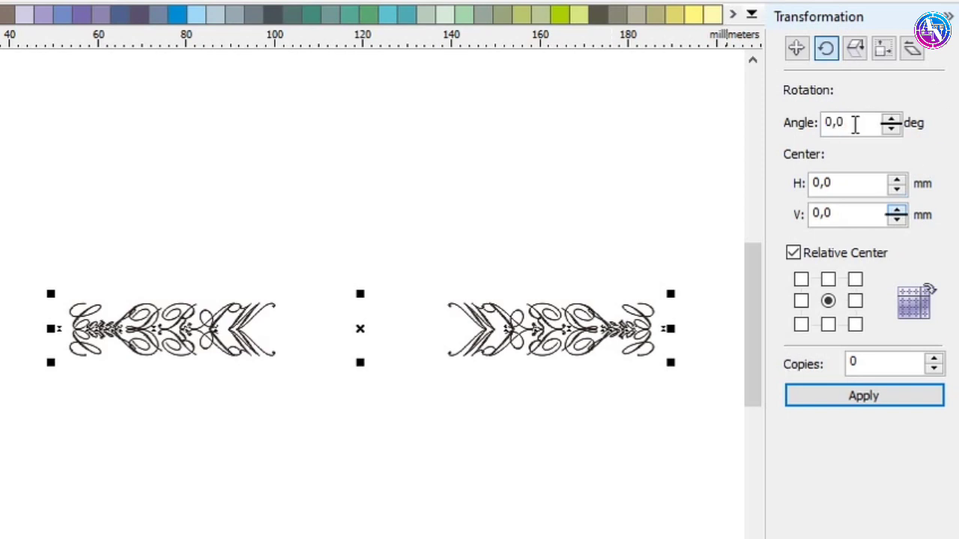
text(10)
click(852, 362)
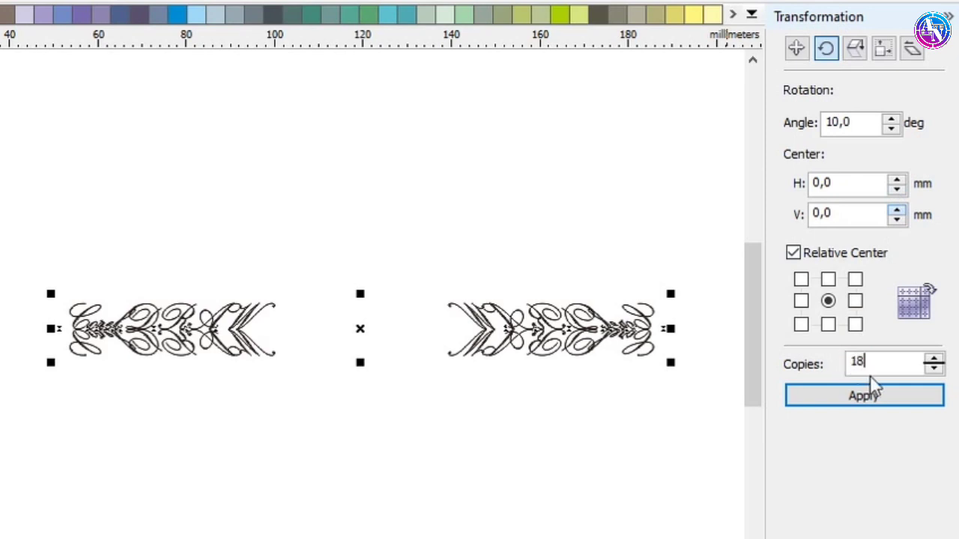
click(877, 398)
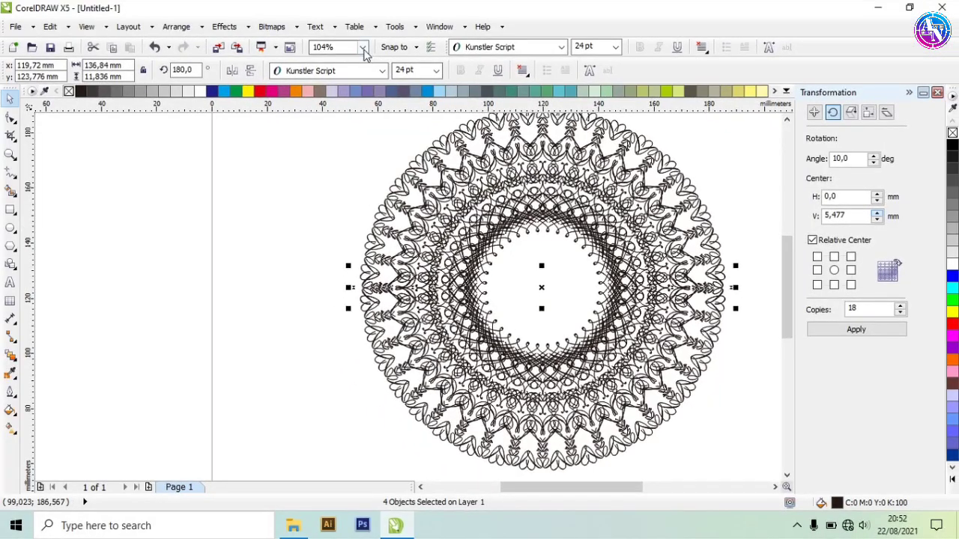
View the mandala at 100% zoom with nothing selected.
click(320, 32)
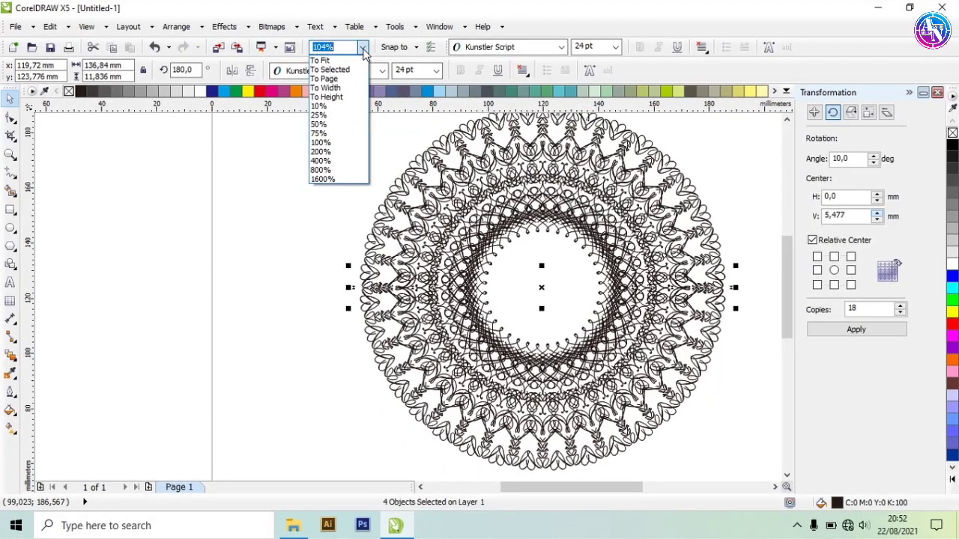
click(327, 141)
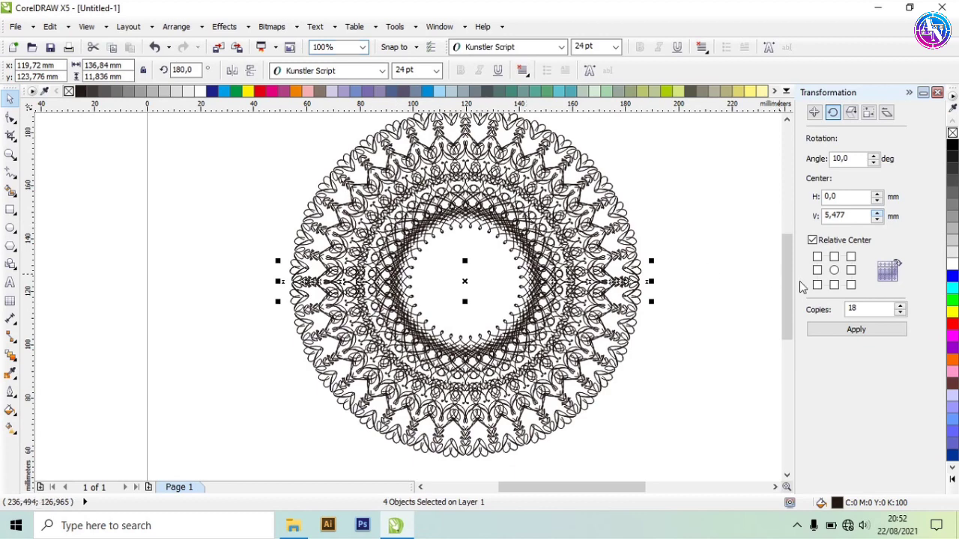
scroll(785, 281, up, 1)
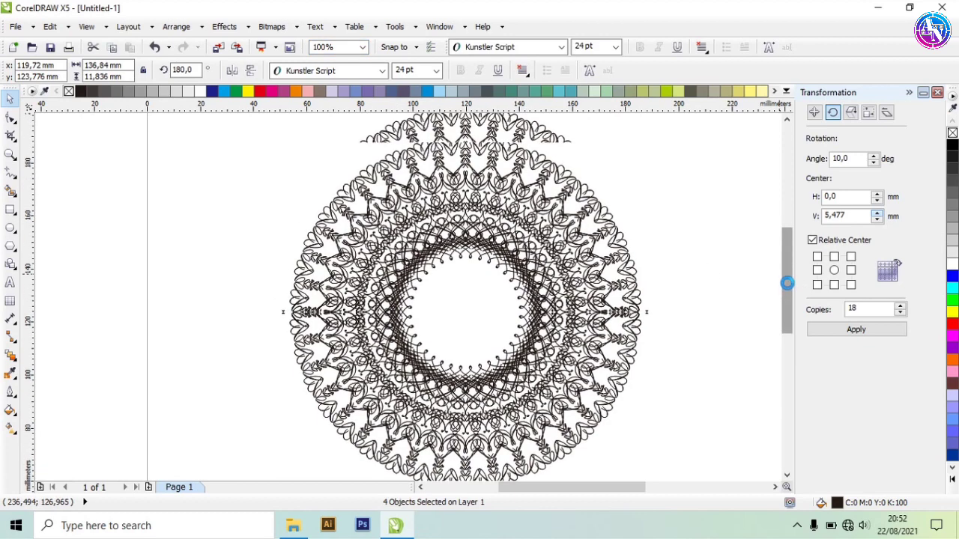
click(658, 257)
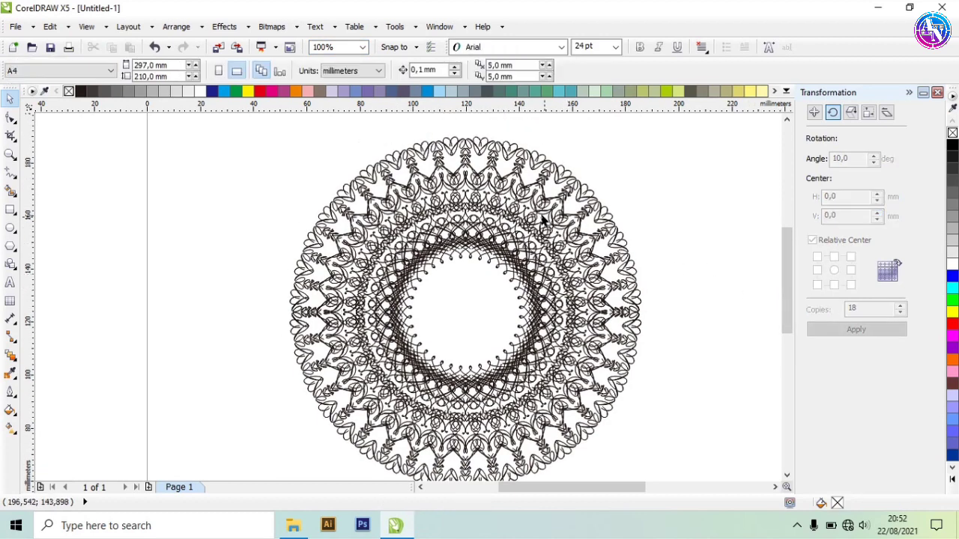
Inspect the mandala up close, then marquee-select all 76 of its pieces.
scroll(409, 300, up, 2)
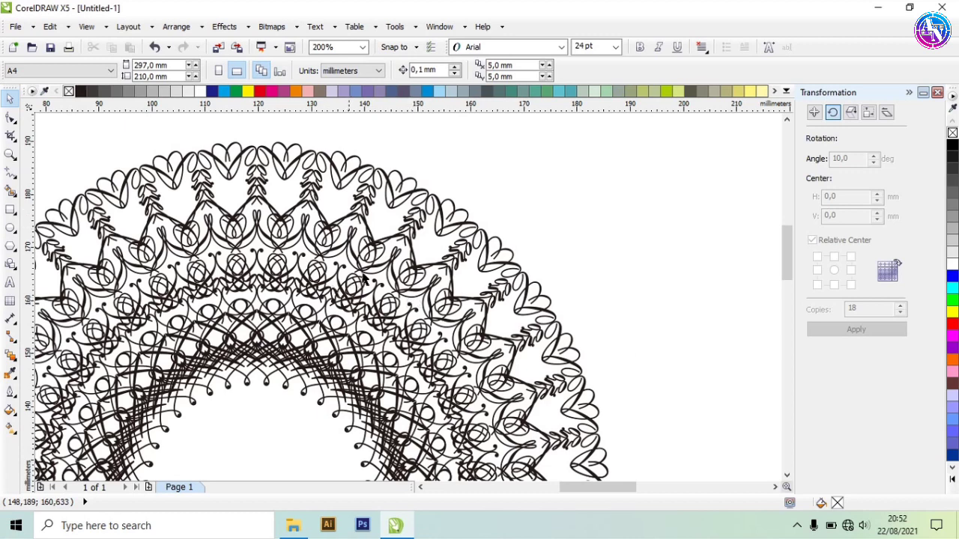
scroll(412, 297, down, 1)
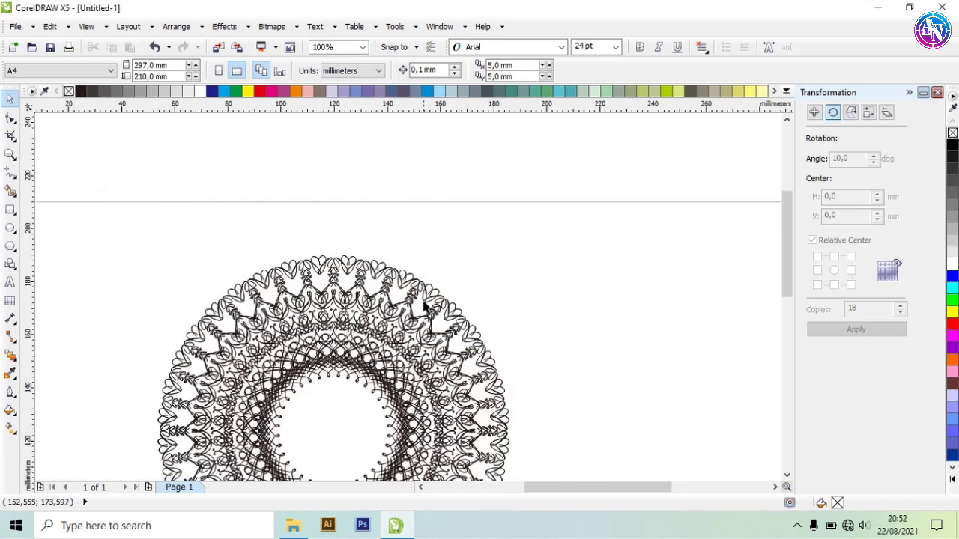
drag(785, 276, 785, 320)
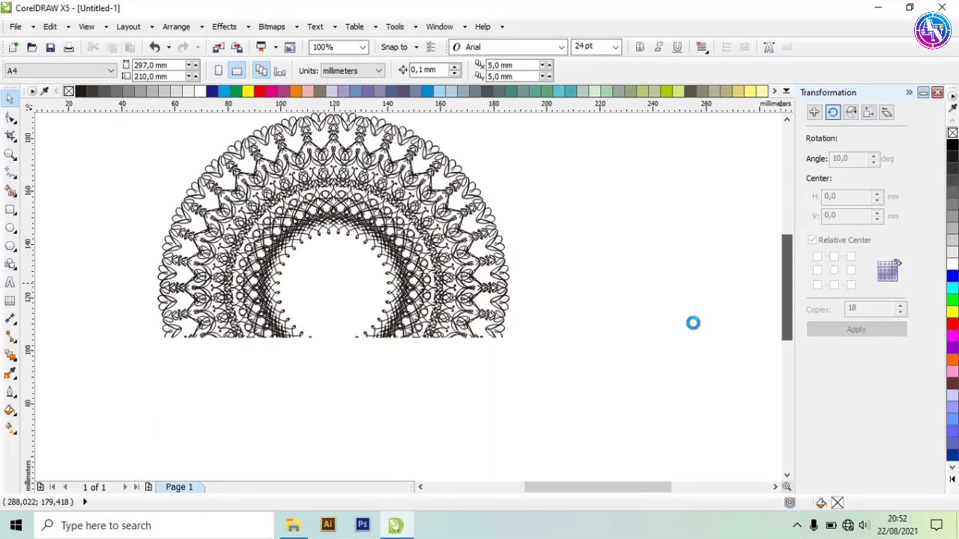
scroll(409, 299, up, 1)
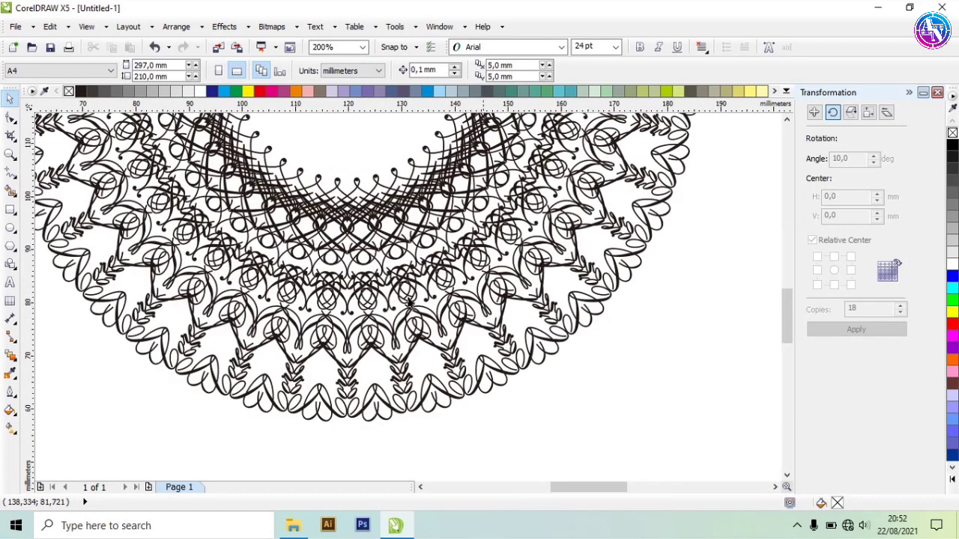
scroll(408, 297, down, 1)
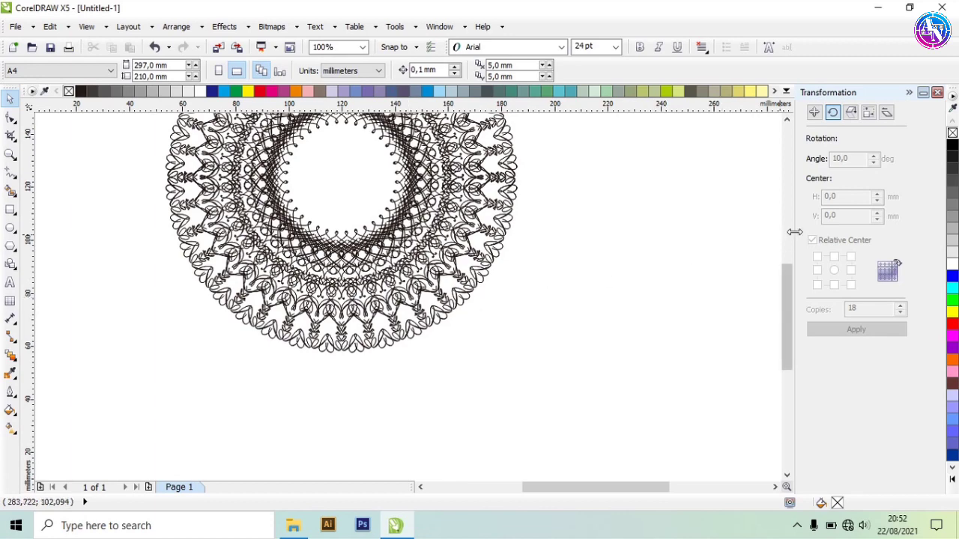
scroll(407, 297, down, 1)
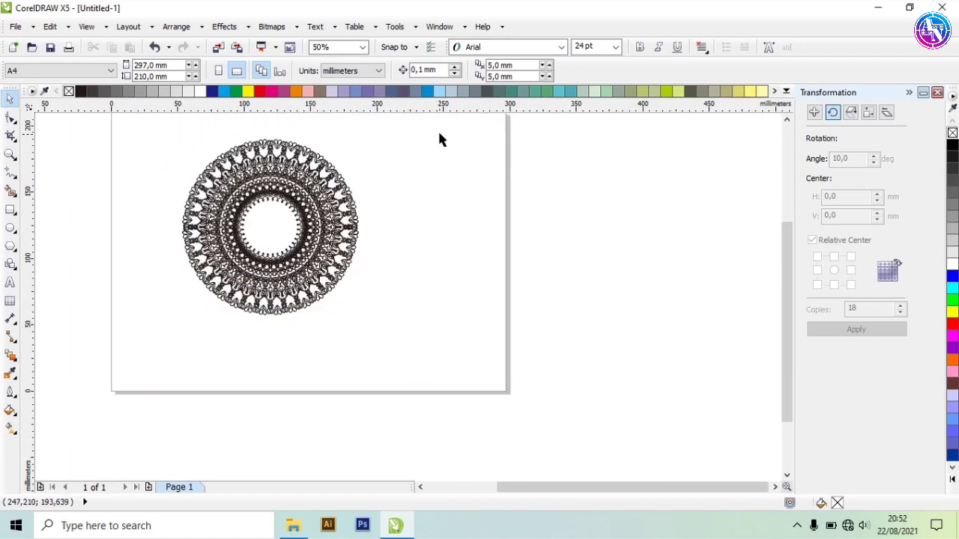
drag(440, 136, 77, 349)
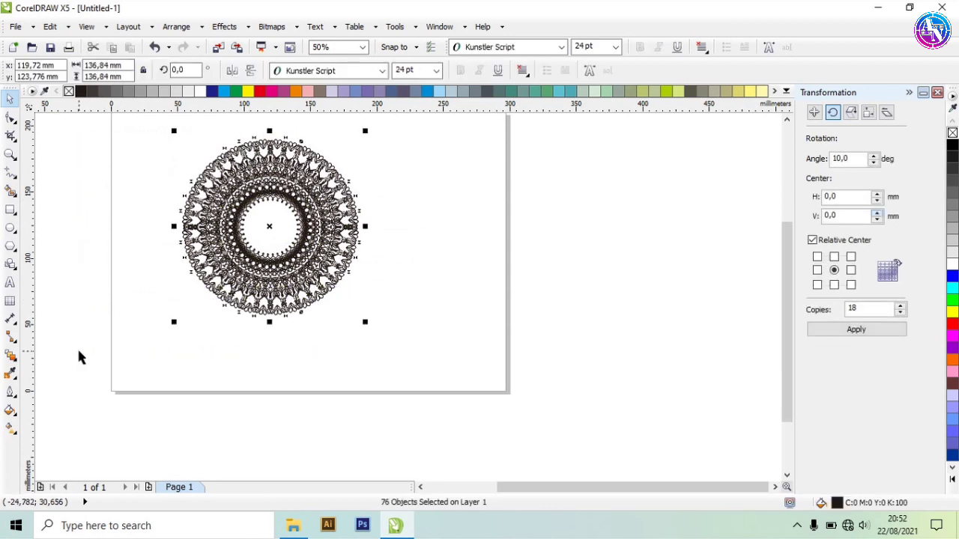
Group the mandala pieces, centre the group on the page, and add a second page.
key(ctrl+g)
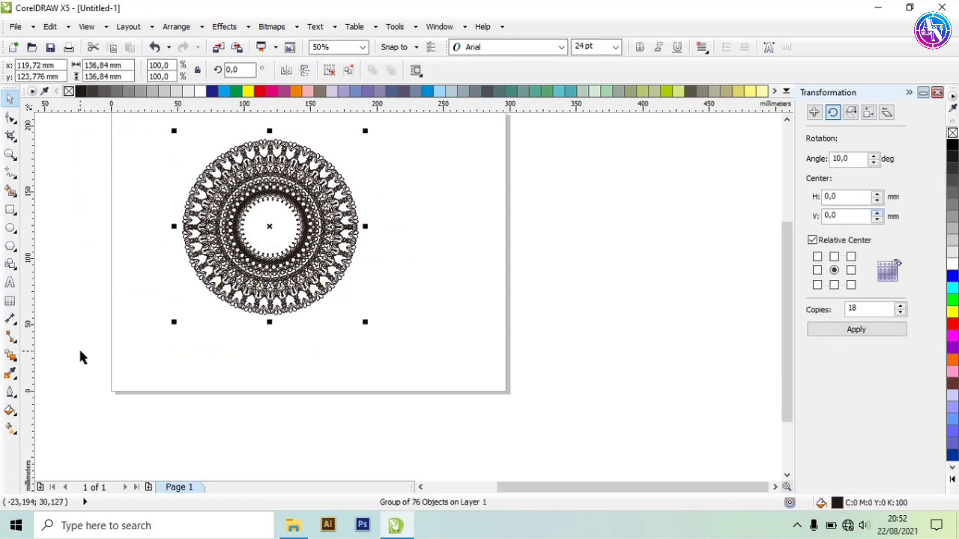
key(p)
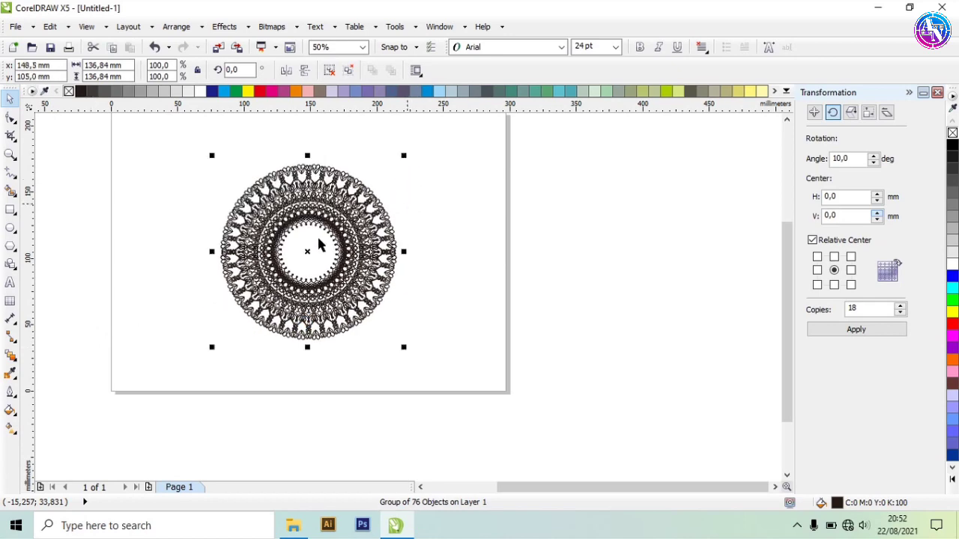
key(shift+F2)
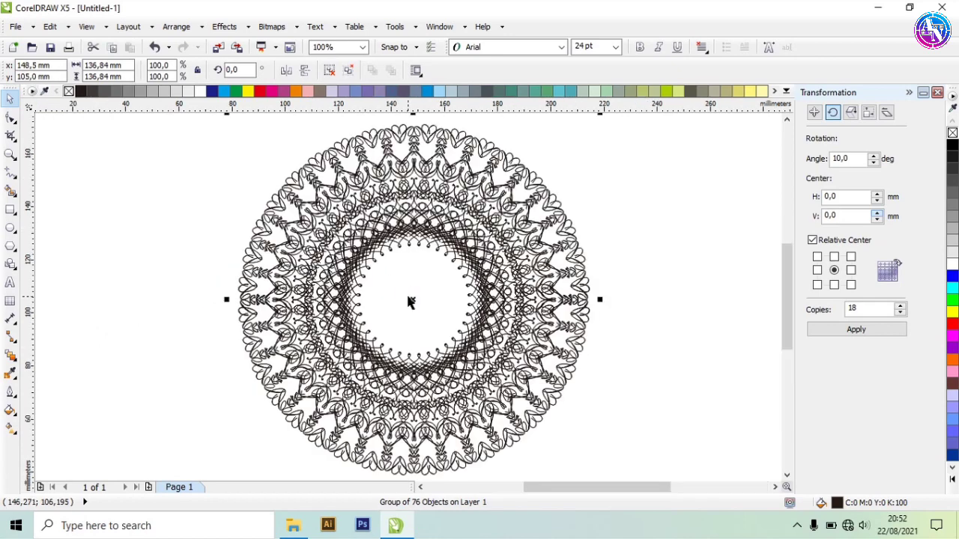
click(149, 487)
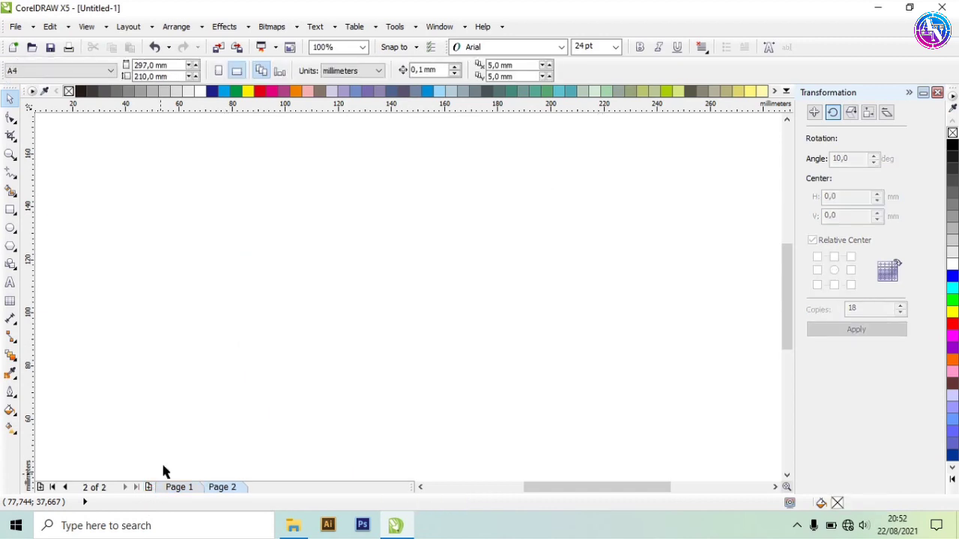
Type a person's name as artistic text on page 2 and set it in Kunstler Script.
click(9, 283)
click(192, 293)
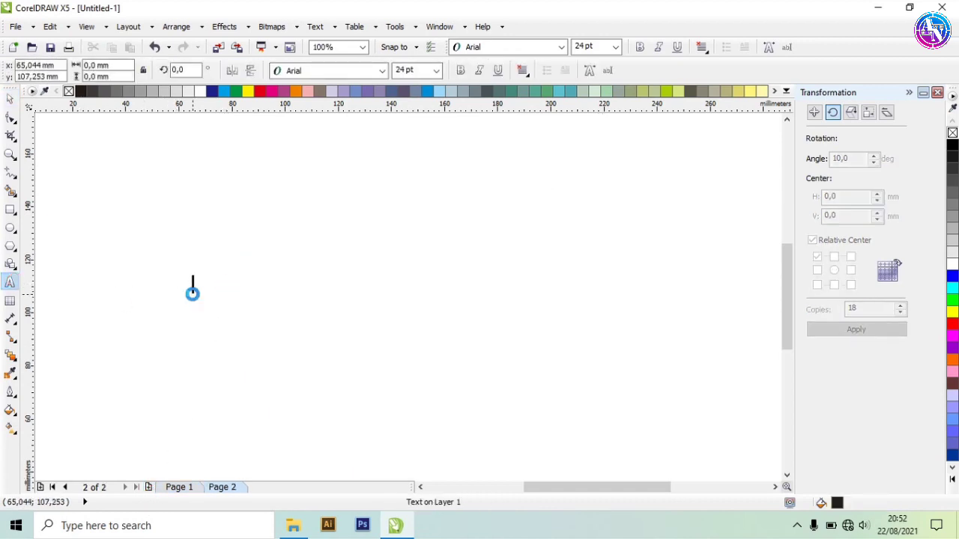
text(Adhi Nugroho)
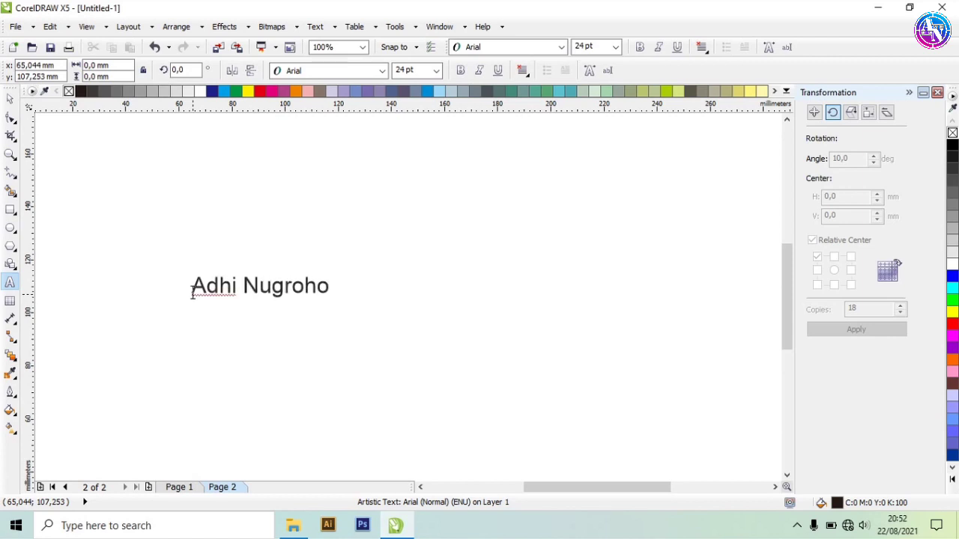
key(ctrl+space)
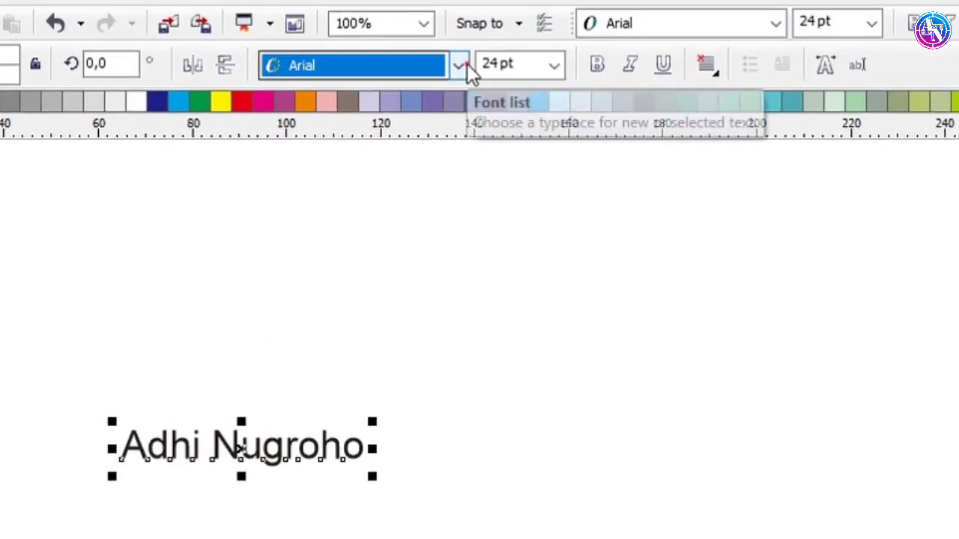
click(460, 66)
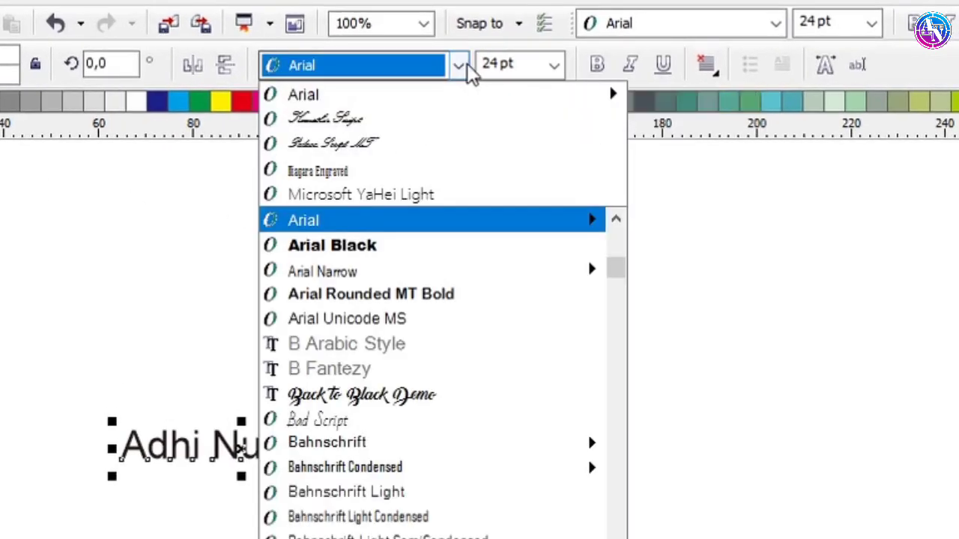
click(447, 120)
scroll(530, 439, up, 3)
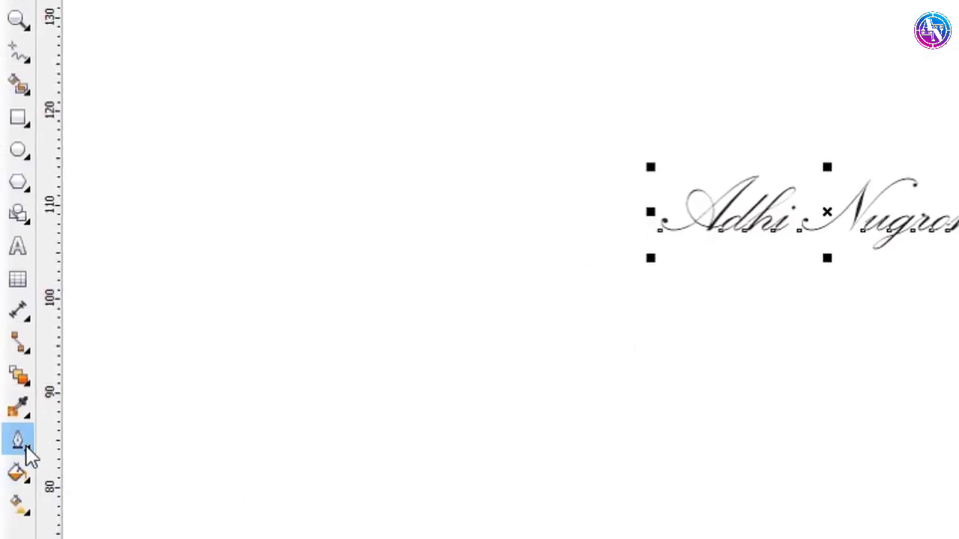
Give the name text a 0.2 mm outline drawn behind its fill.
click(29, 454)
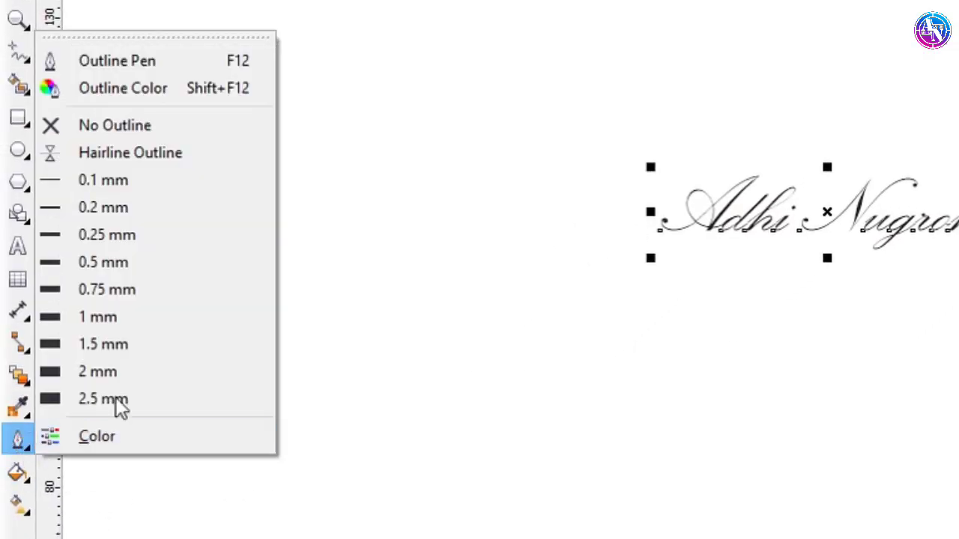
click(149, 65)
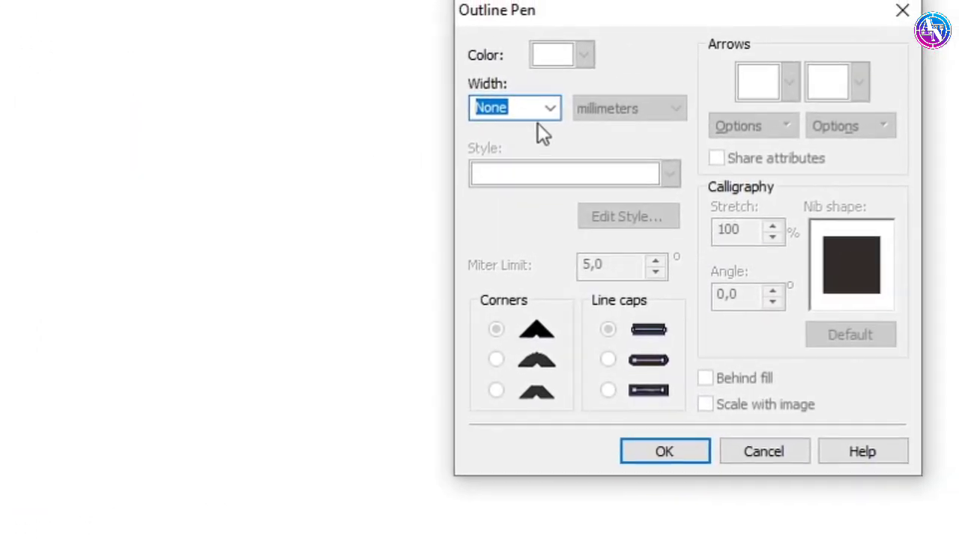
click(716, 75)
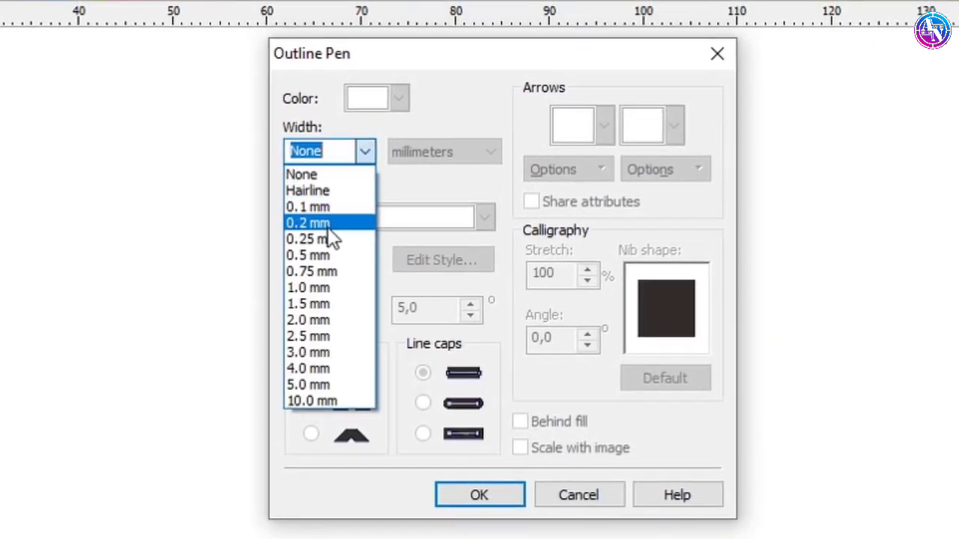
click(326, 225)
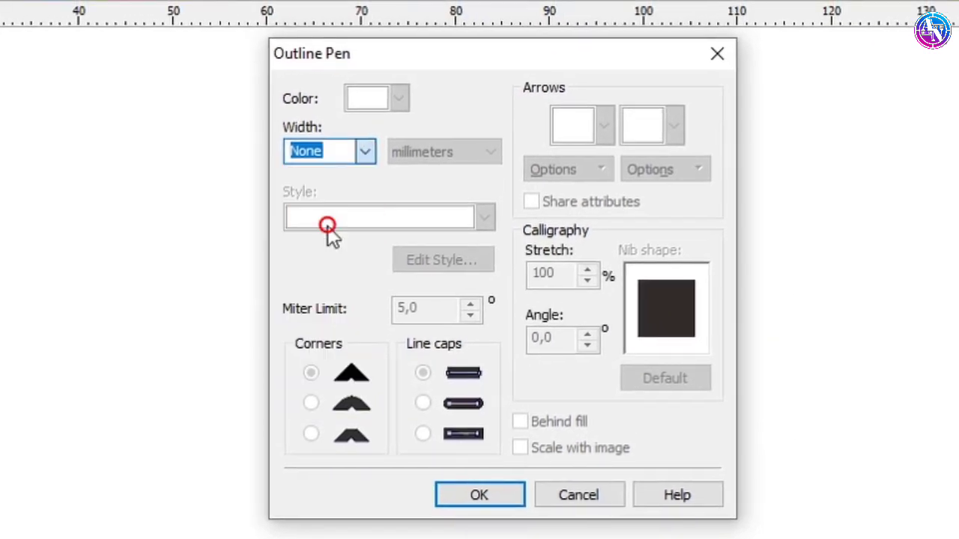
click(536, 416)
click(479, 496)
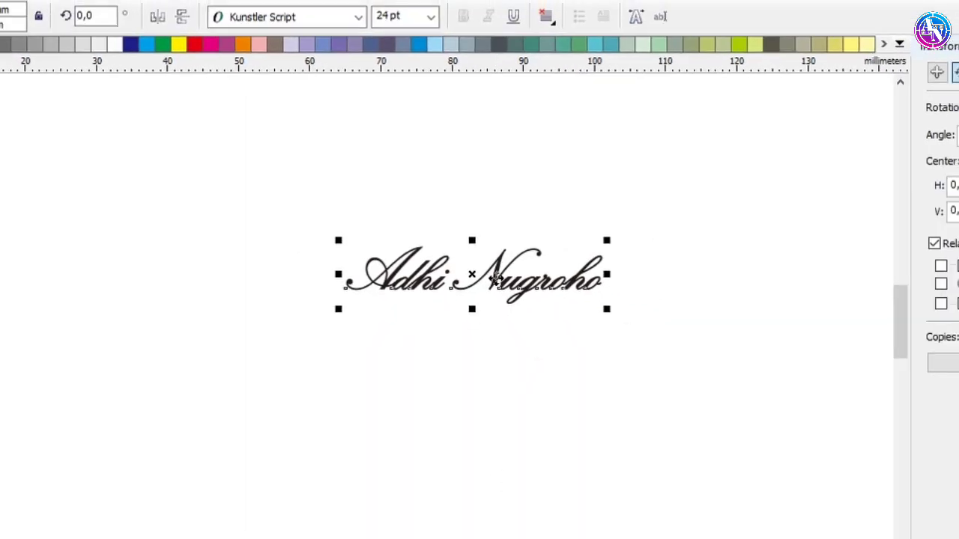
Copy the name text, flip the copy vertically, and move it just above the original.
drag(495, 278, 484, 338)
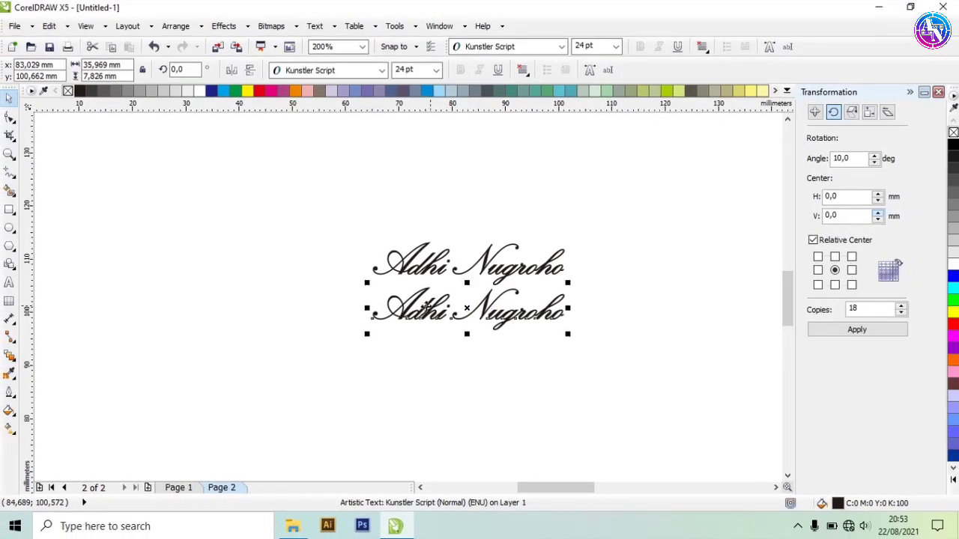
click(251, 70)
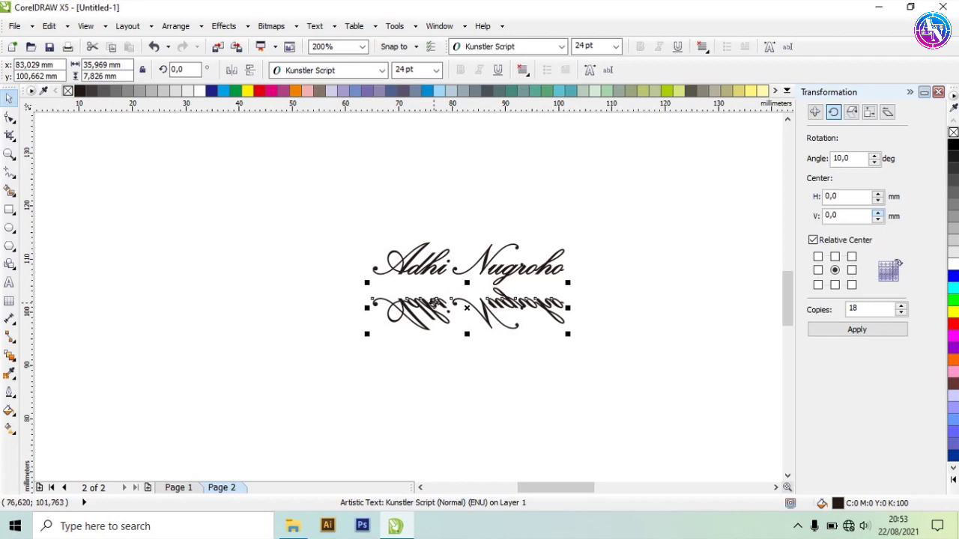
drag(485, 307, 497, 221)
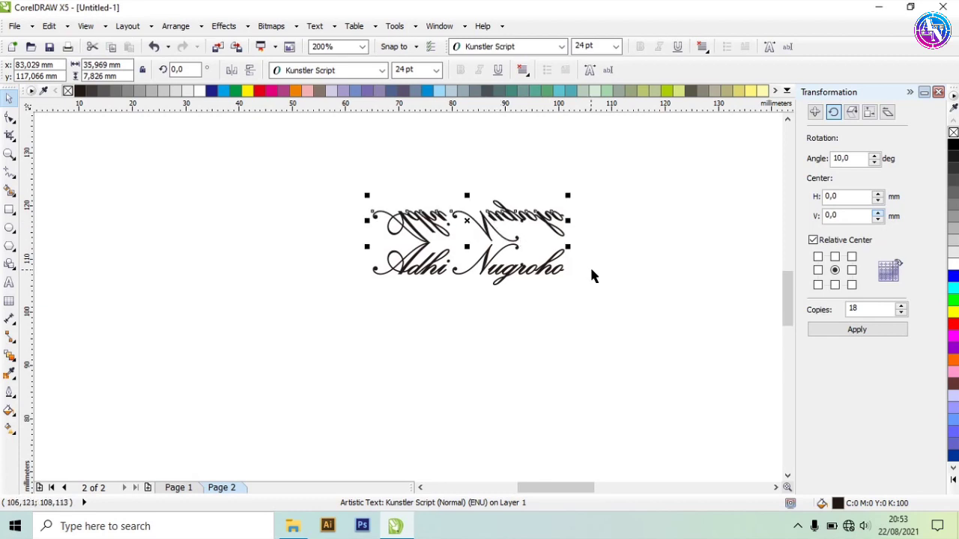
click(661, 251)
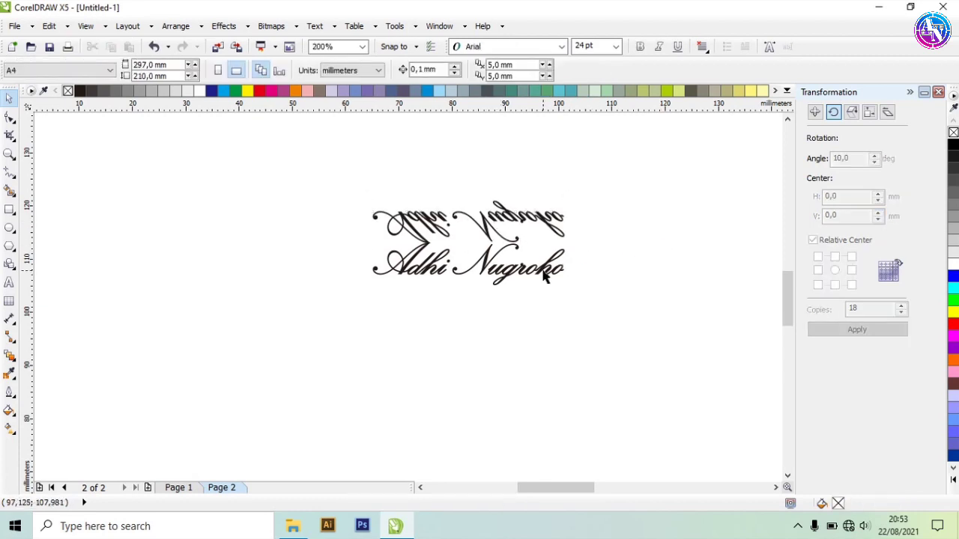
scroll(335, 338, down, 1)
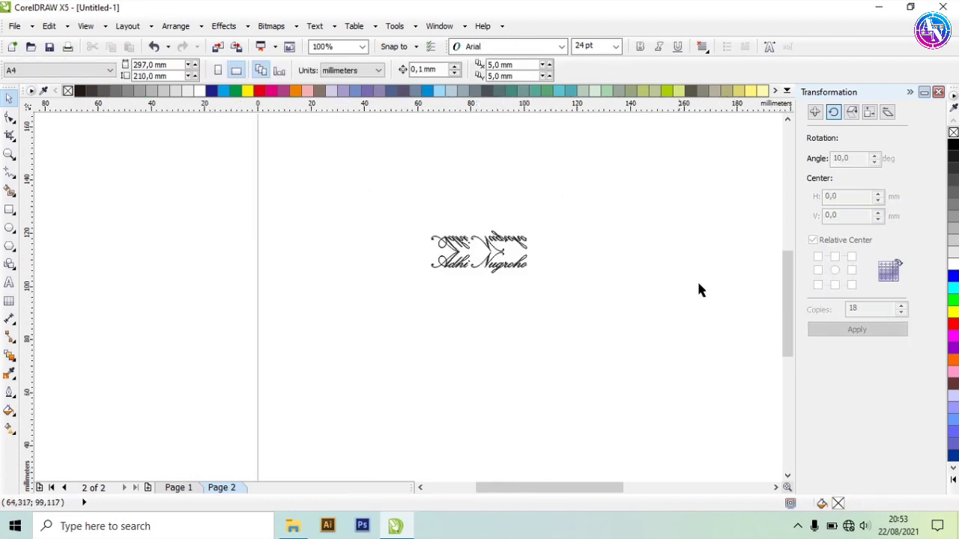
Duplicate the signature pair to the right, then rotate all four lines into 18 copies at 10°.
drag(578, 300, 579, 301)
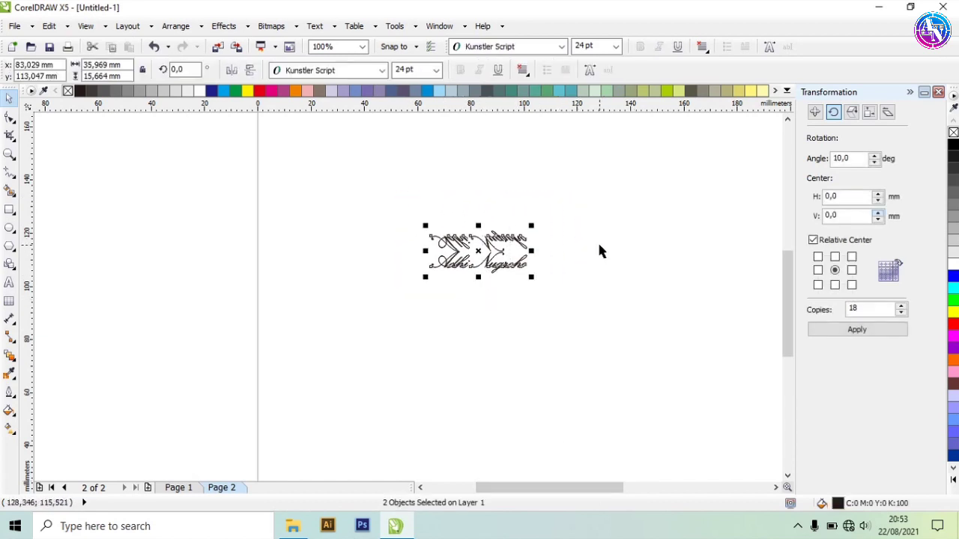
mouse_move(479, 250)
mouse_down()
mouse_move(677, 278)
mouse_move(698, 293)
mouse_up()
click(702, 306)
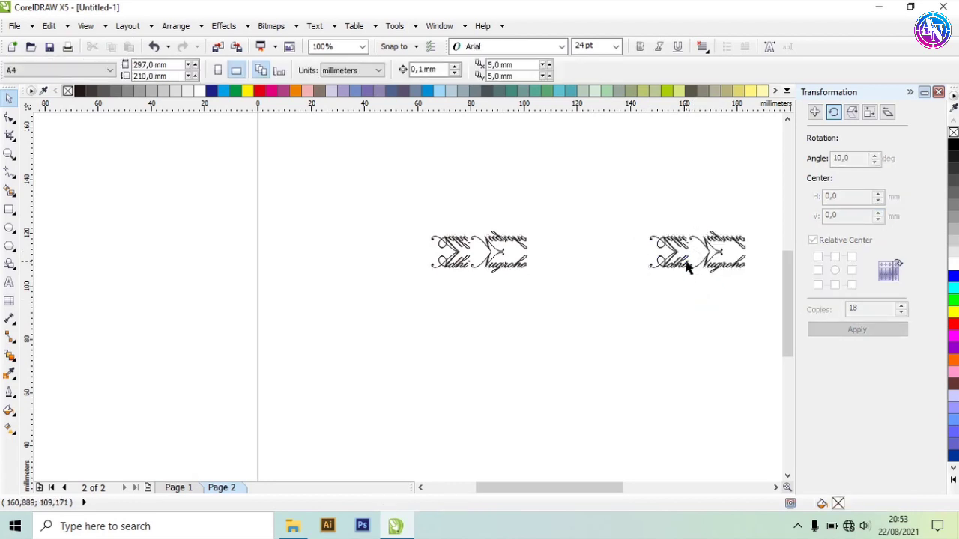
drag(364, 204, 733, 307)
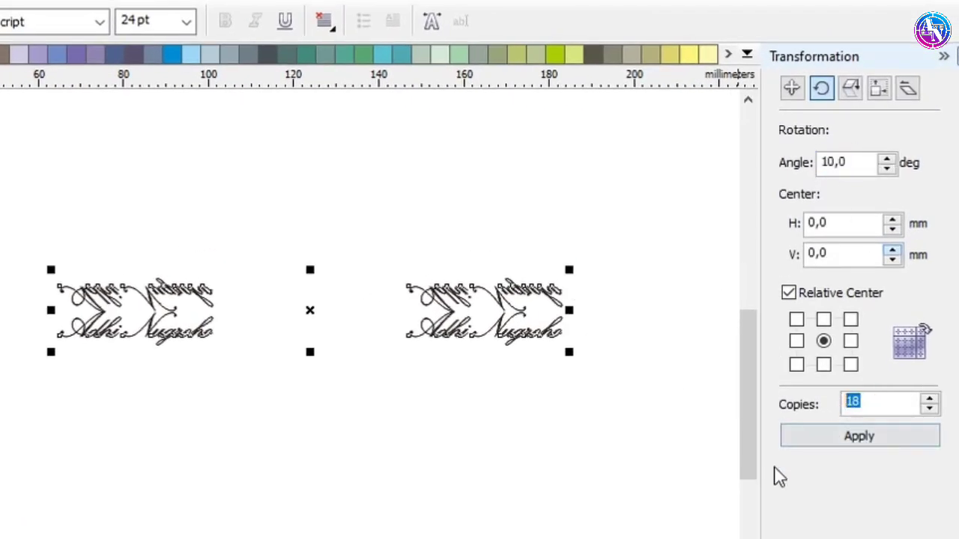
click(861, 438)
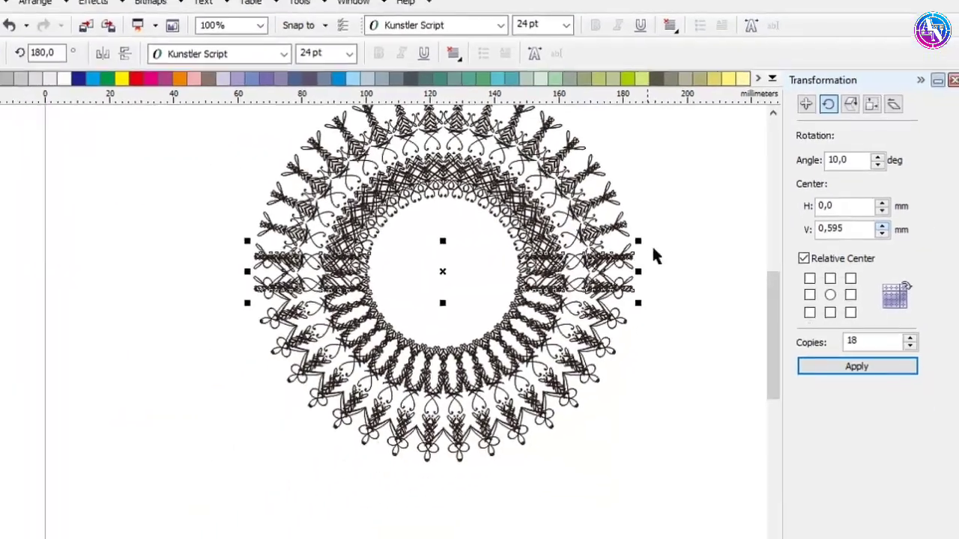
click(653, 249)
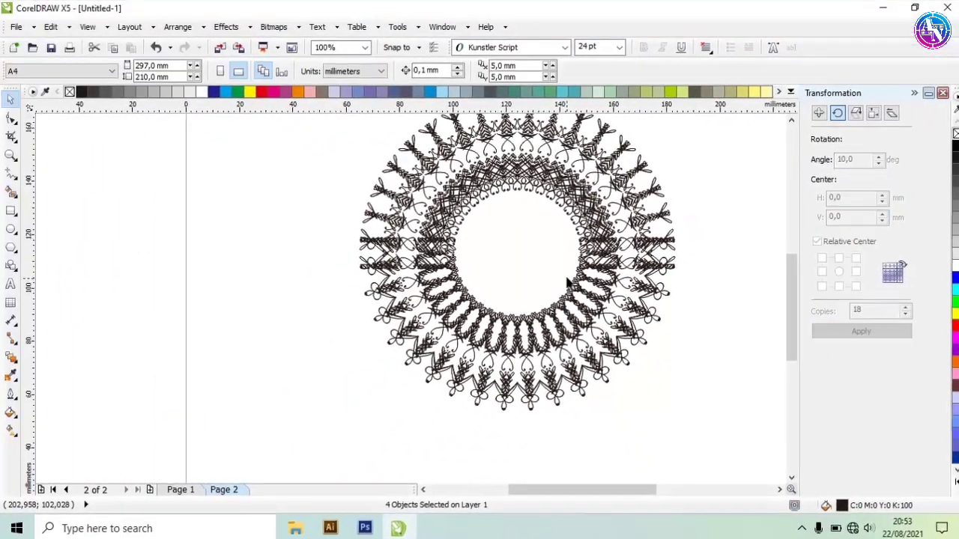
scroll(558, 232, up, 1)
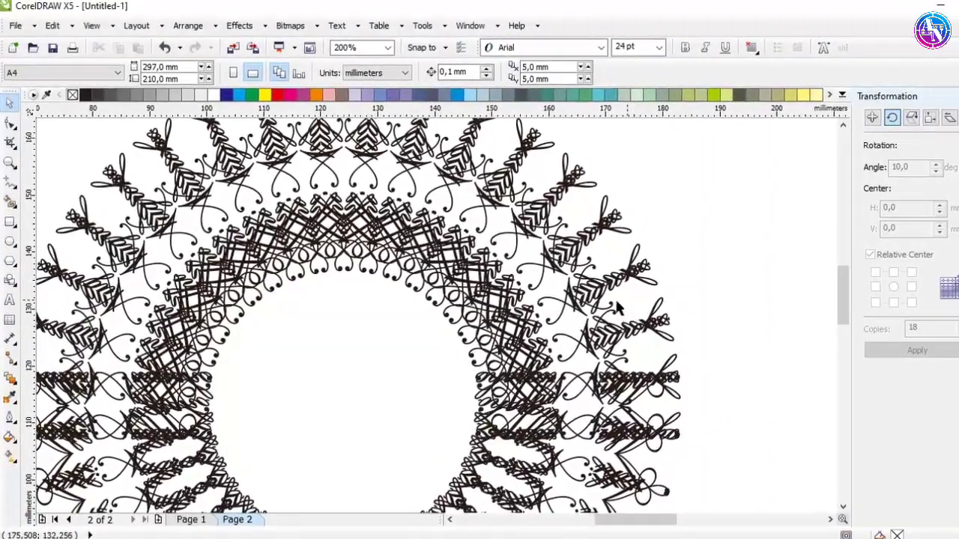
scroll(431, 313, down, 1)
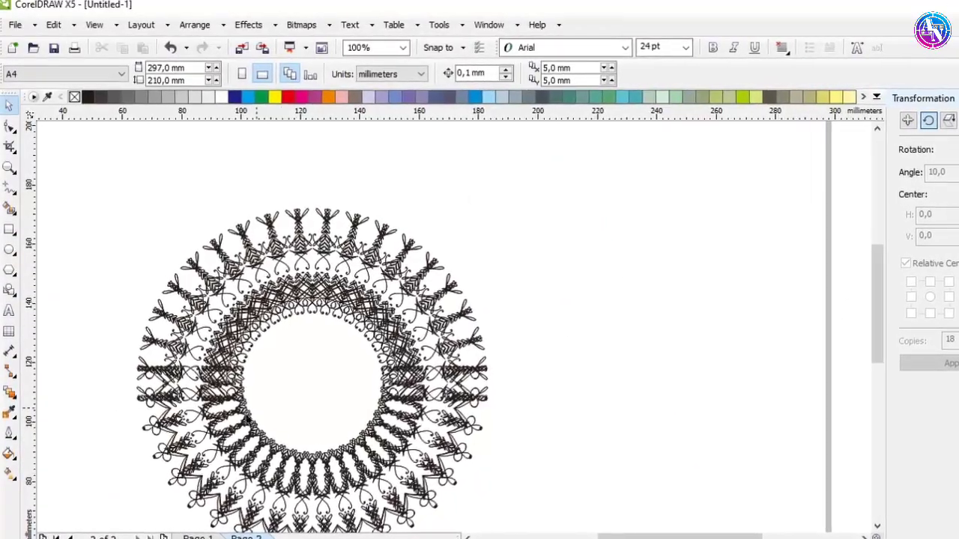
scroll(448, 325, up, 1)
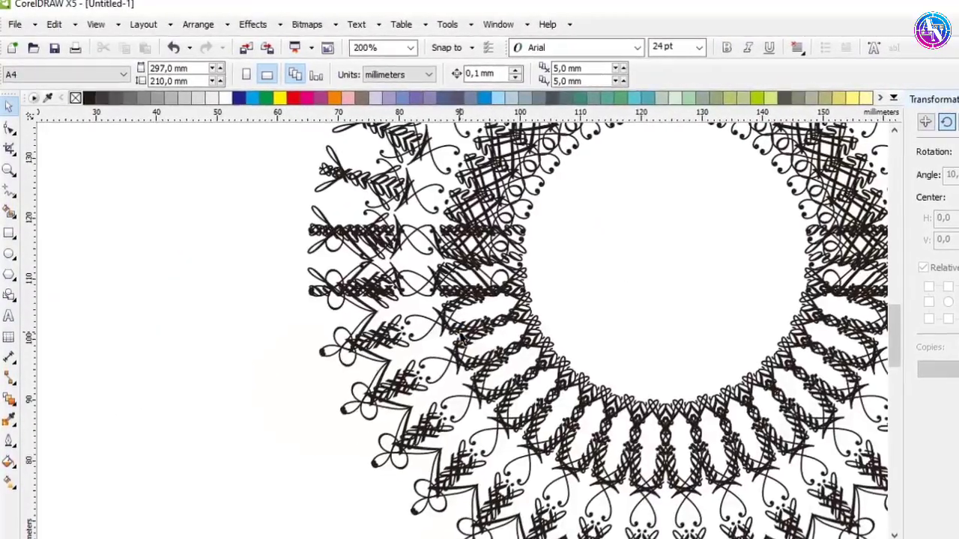
scroll(467, 336, down, 1)
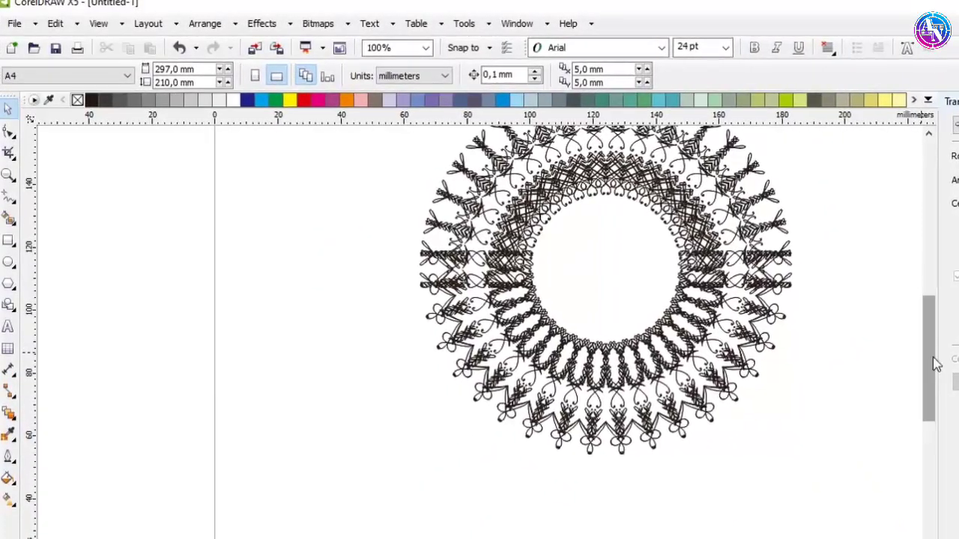
drag(936, 362, 938, 332)
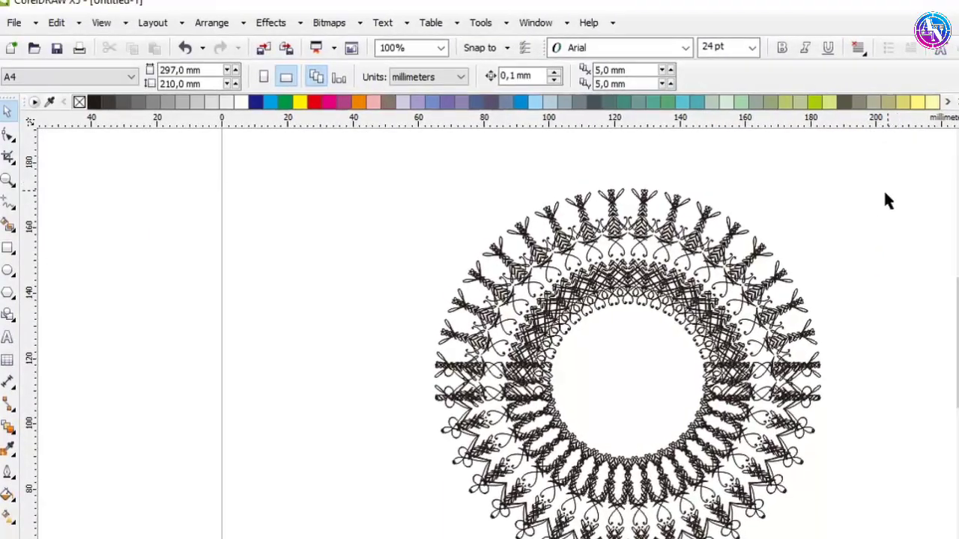
scroll(501, 358, down, 1)
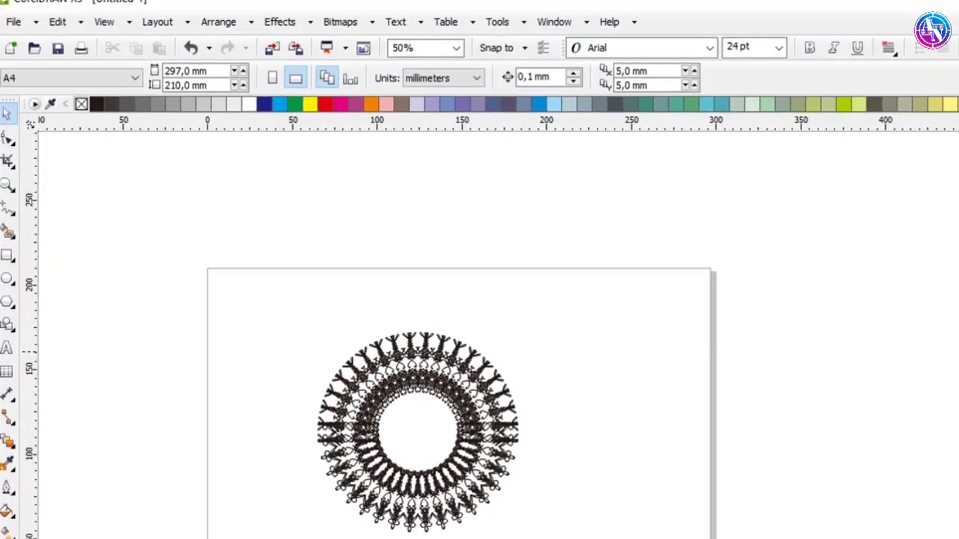
scroll(705, 277, down, 1)
drag(715, 246, 146, 533)
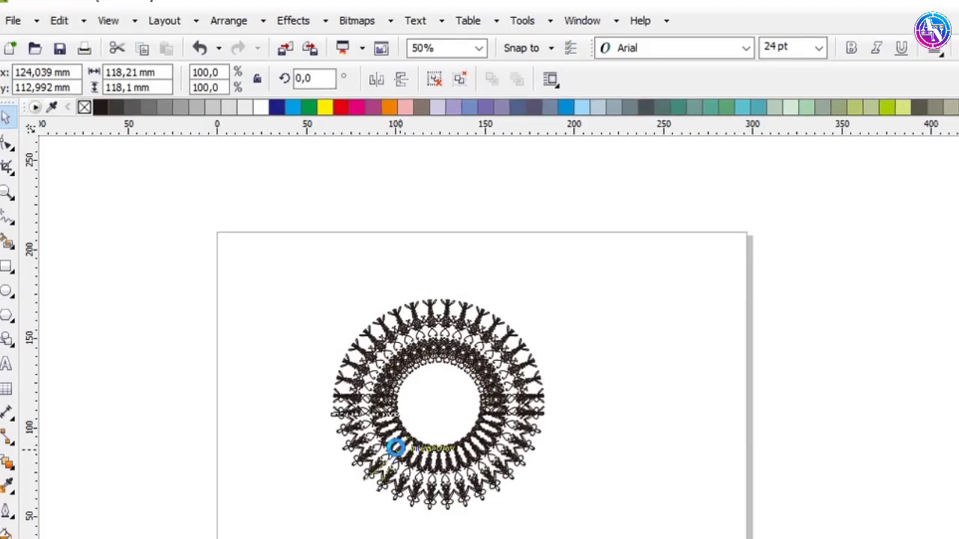
Centre the ring on the page and deselect it.
key(p)
click(706, 375)
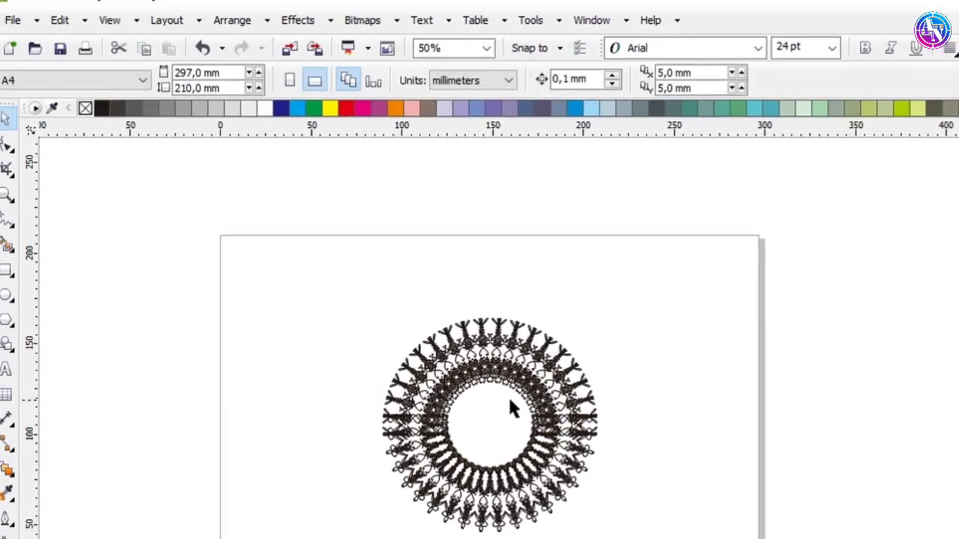
click(469, 376)
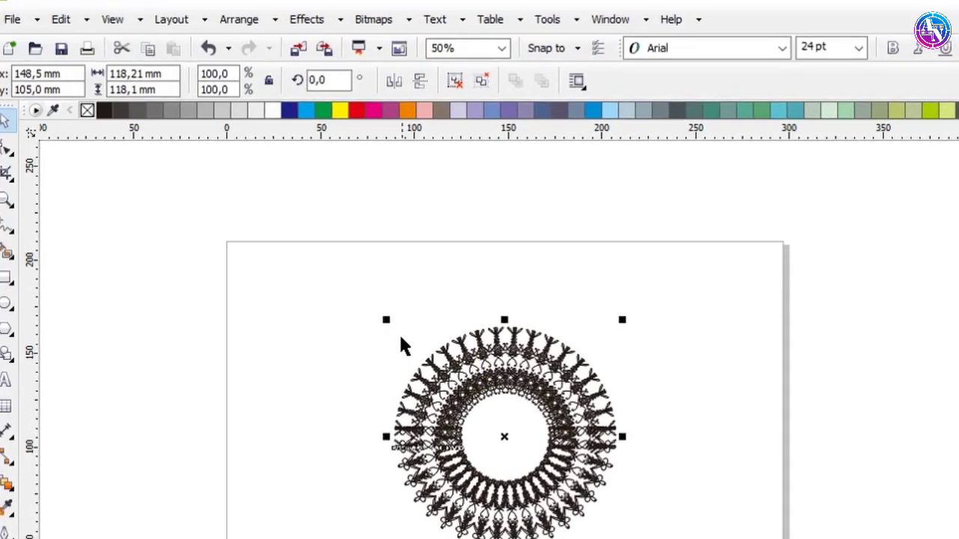
Export the ring as an EPS file named Ornamen, accepting the default EPS export settings.
key(ctrl+e)
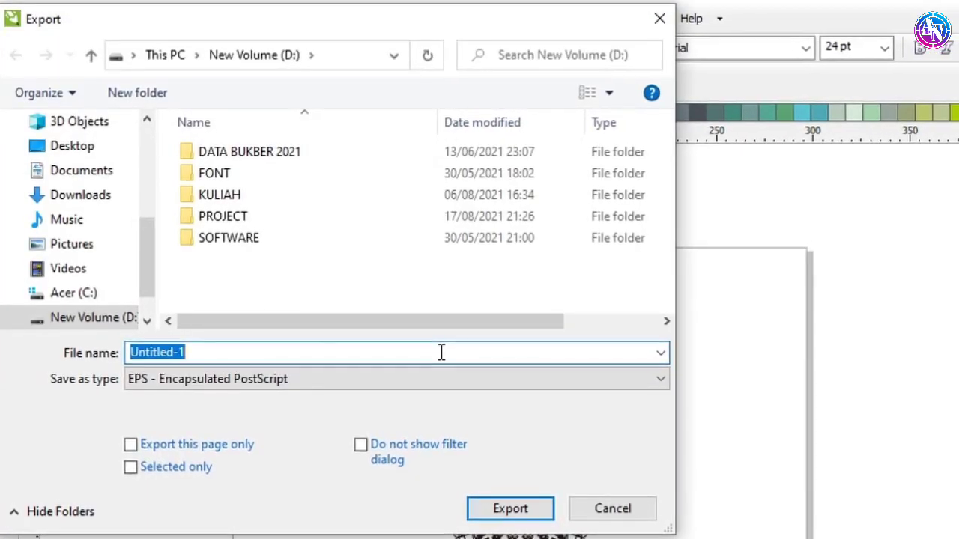
click(238, 352)
text(Or)
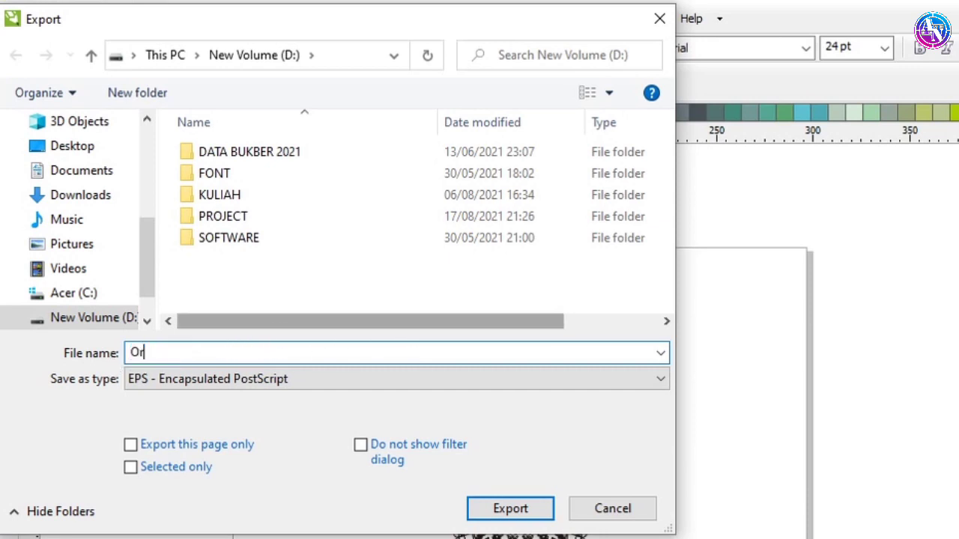
text(namen)
click(197, 384)
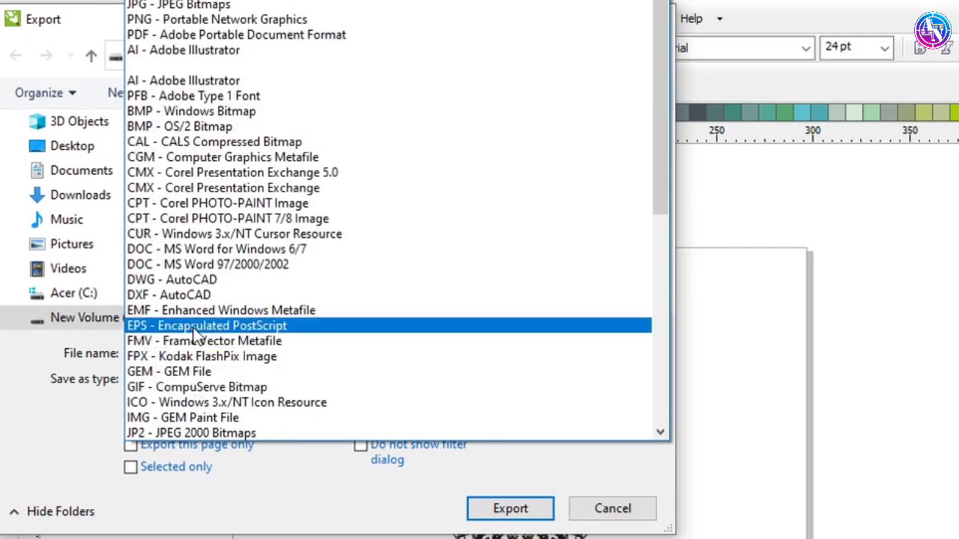
click(305, 327)
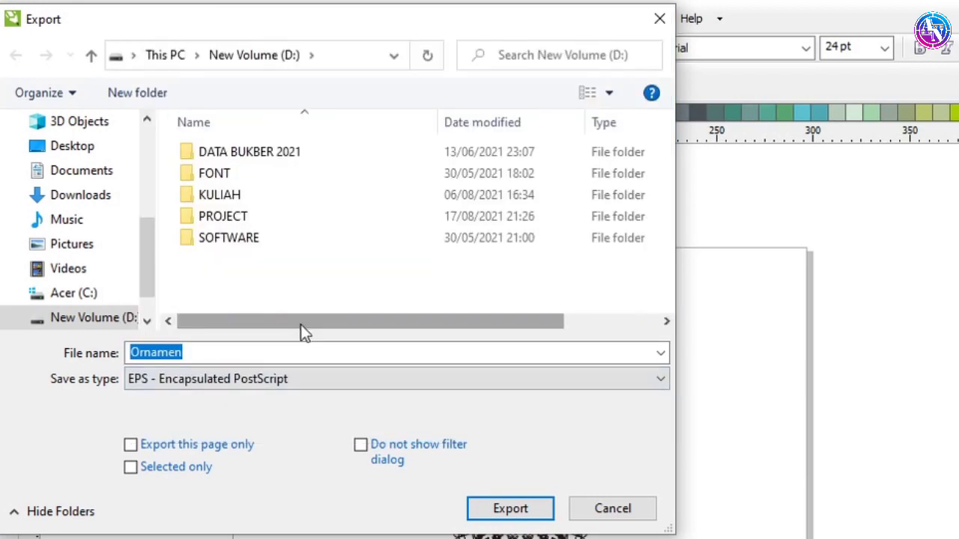
click(509, 511)
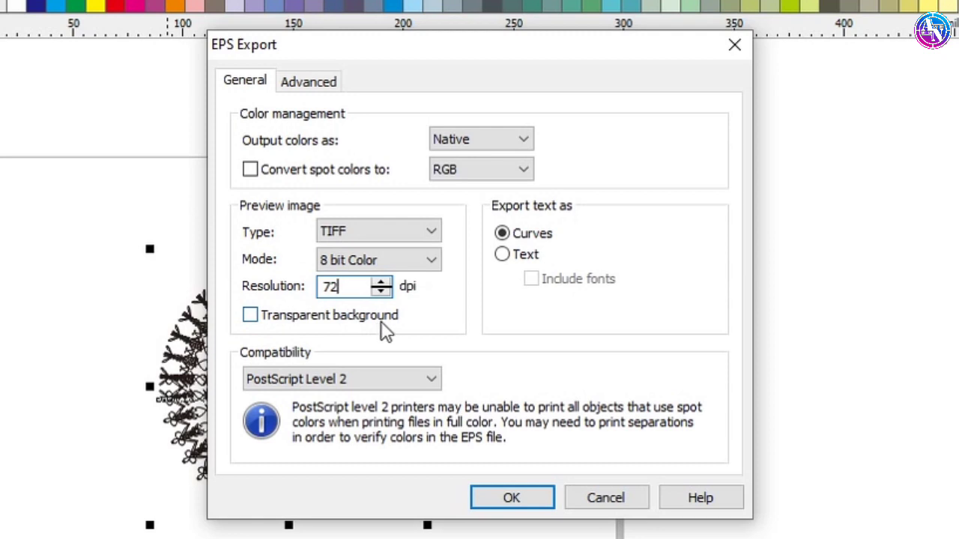
click(525, 501)
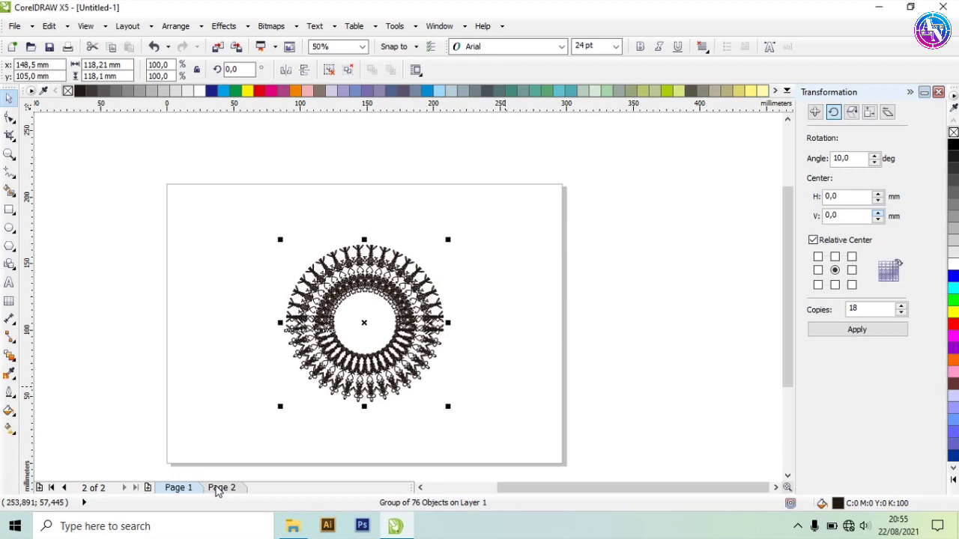
Return to page 1 to view the denser mandala.
scroll(407, 297, up, 2)
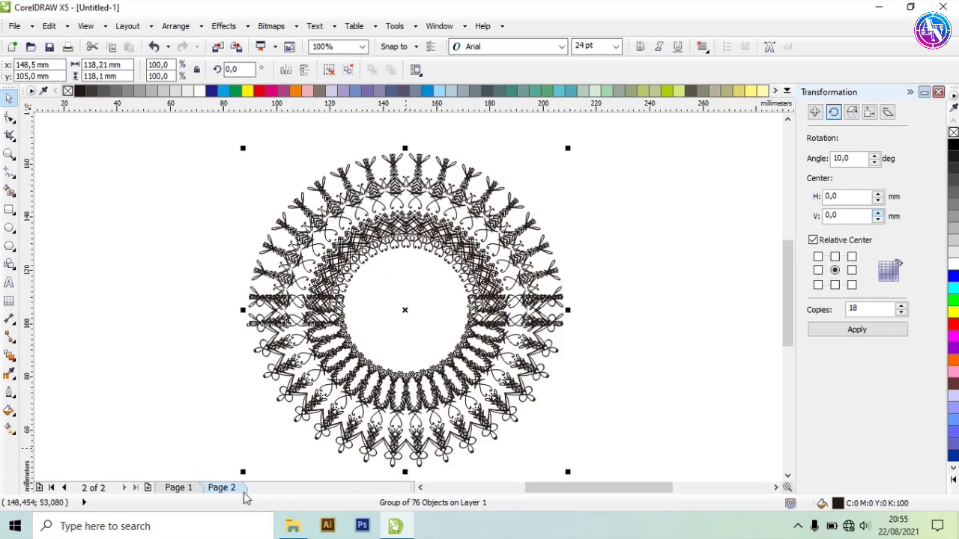
click(184, 488)
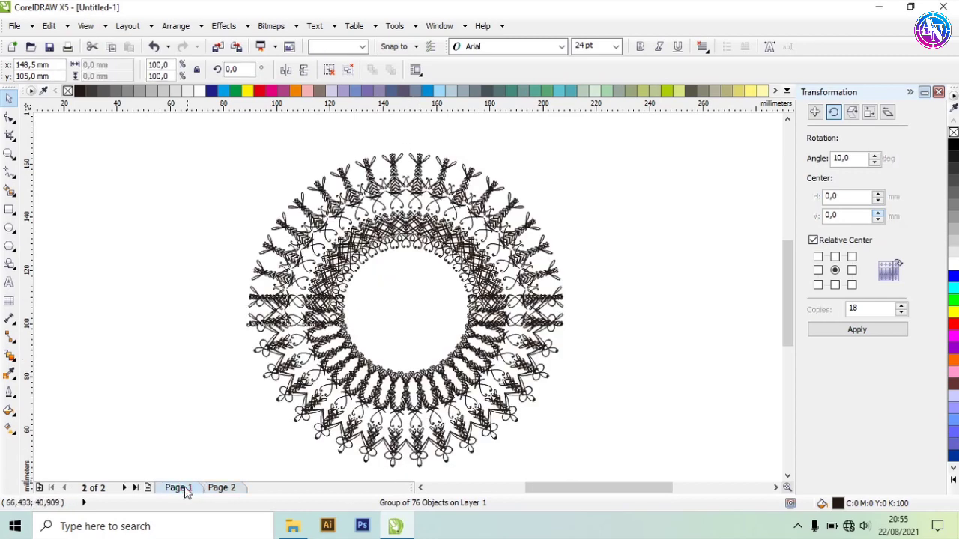
click(185, 488)
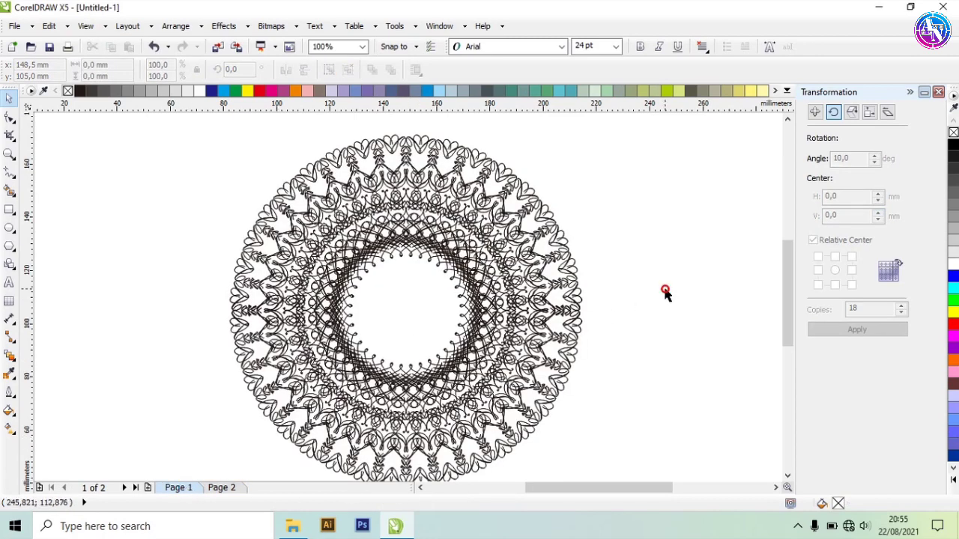
Create a new blank document with a landscape page and bring up File Explorer.
click(12, 46)
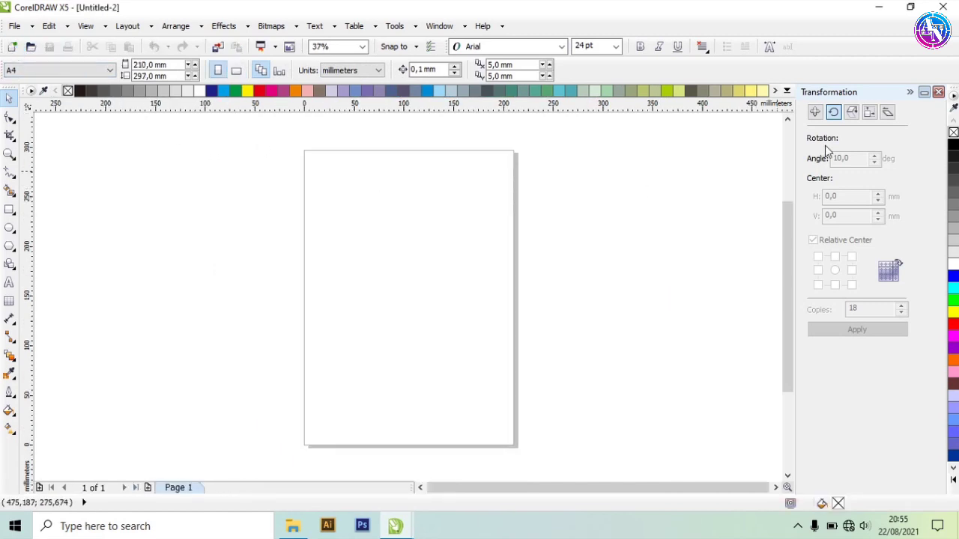
click(237, 71)
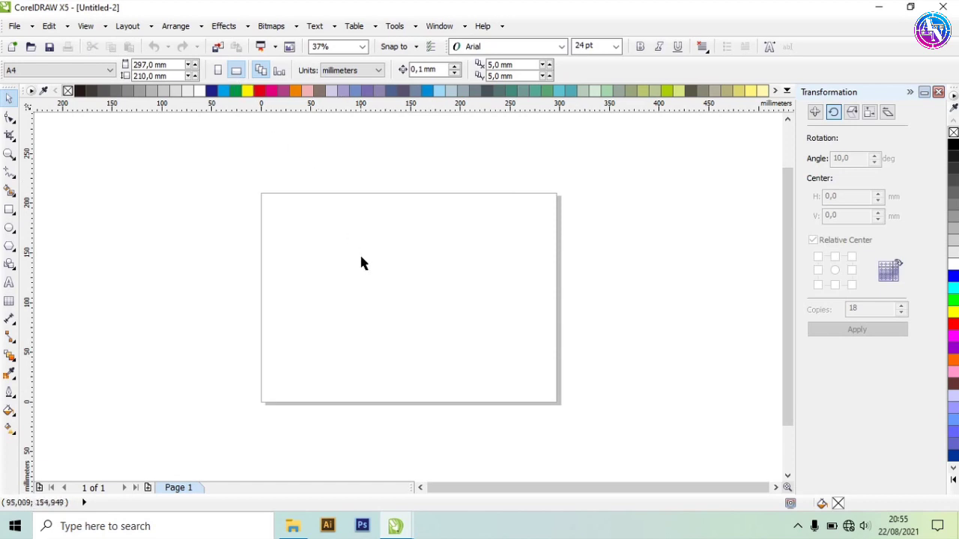
click(294, 527)
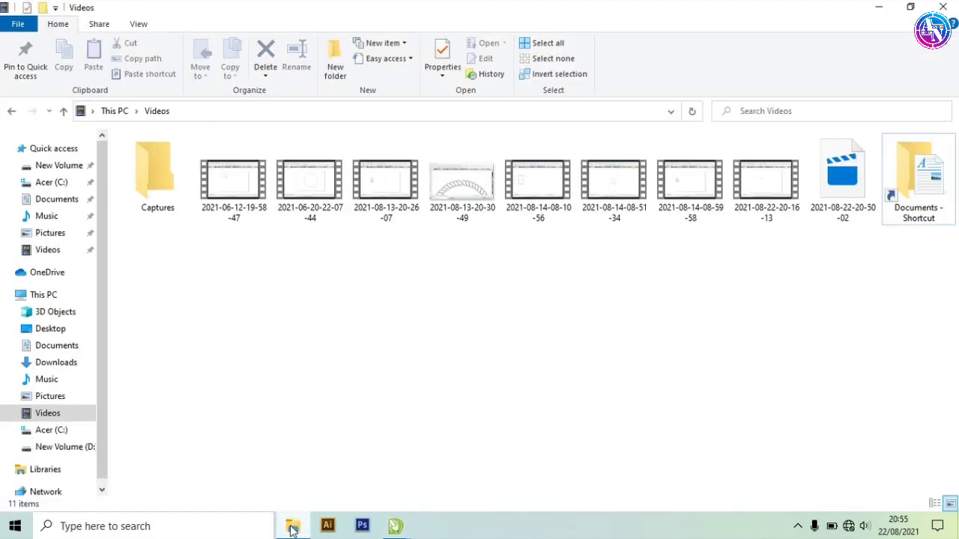
Drag the Ornamen-1 EPS file from New Volume (D:) onto the blank CorelDRAW page.
click(67, 447)
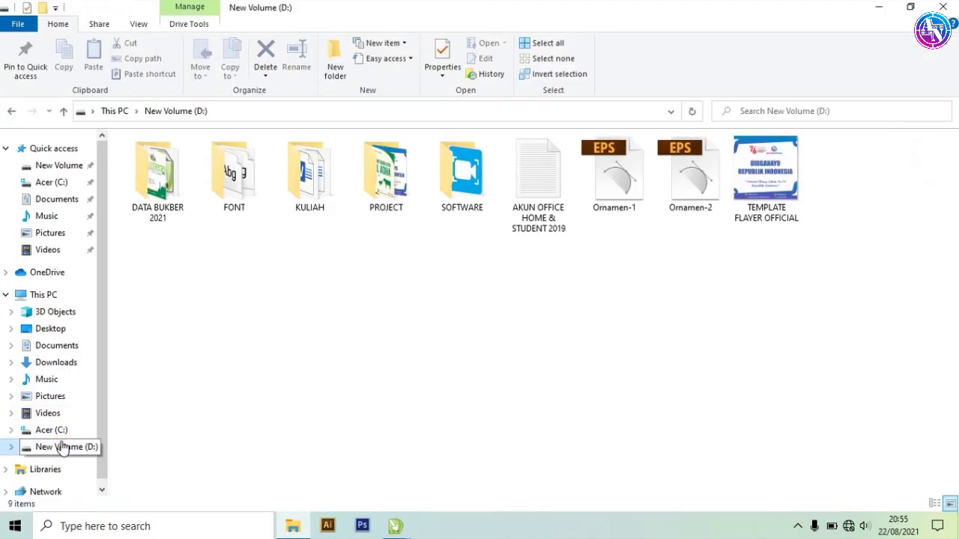
click(611, 187)
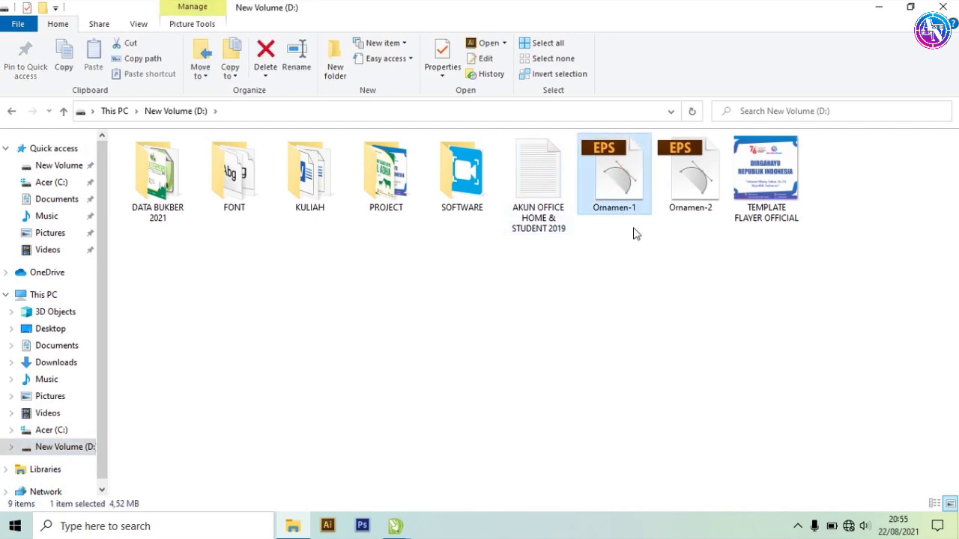
click(701, 192)
drag(622, 183, 400, 395)
drag(386, 328, 388, 326)
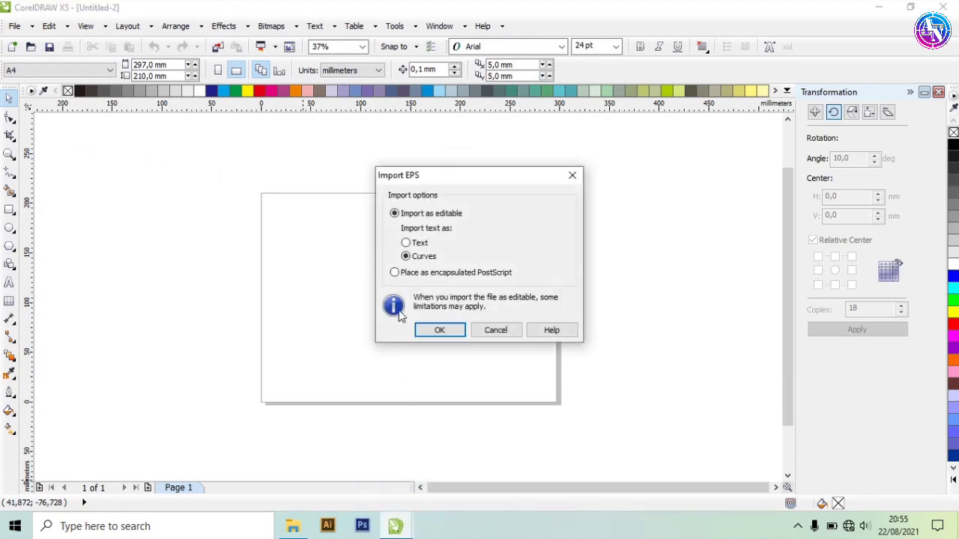
Import Ornamen-1 as editable curves, then drag in Ornamen-2 and import it alongside.
click(441, 331)
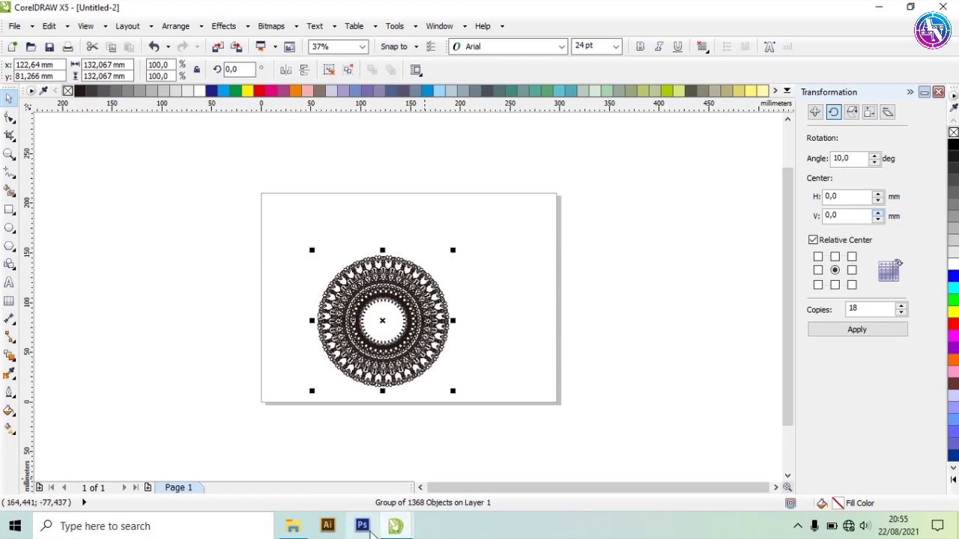
click(293, 526)
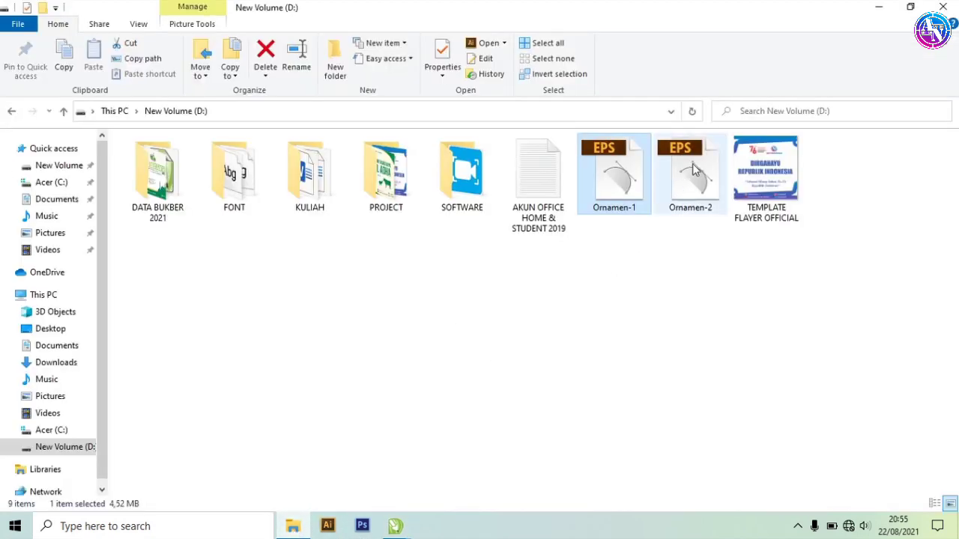
drag(694, 171, 539, 304)
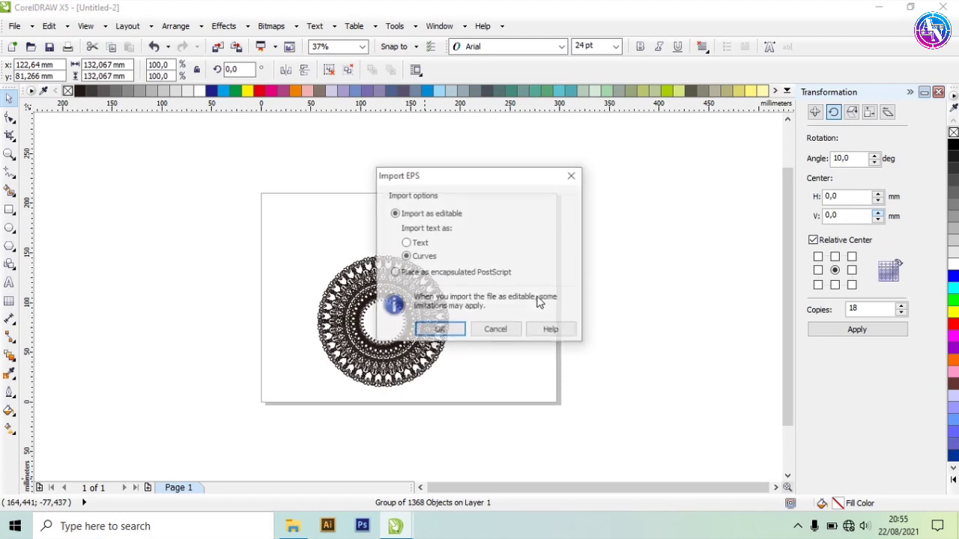
click(445, 330)
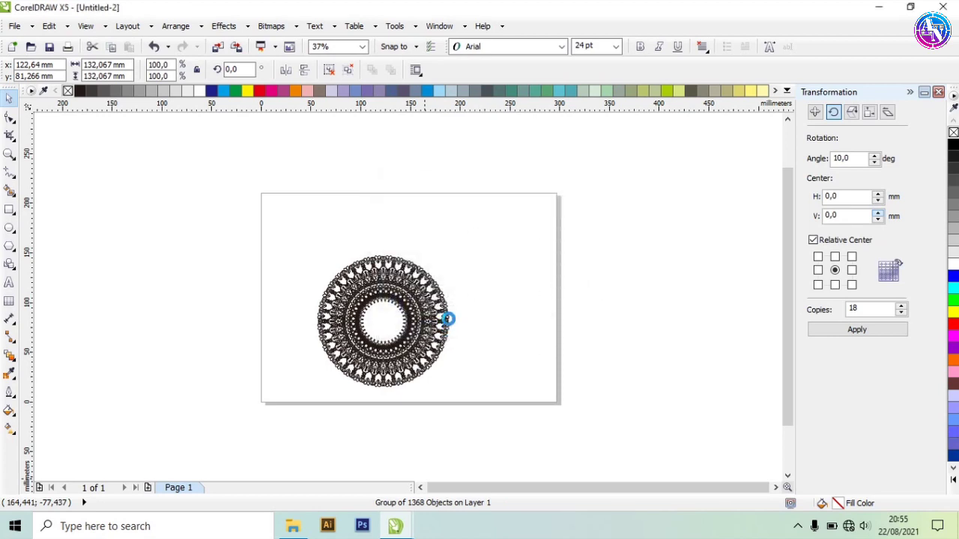
Zoom in and out to inspect the two rosettes side by side.
scroll(409, 300, up, 2)
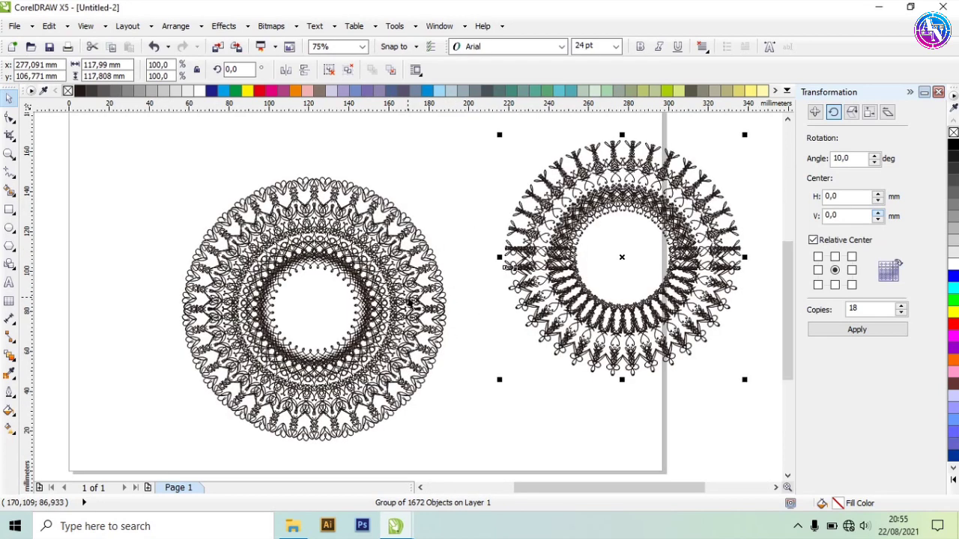
scroll(408, 300, up, 2)
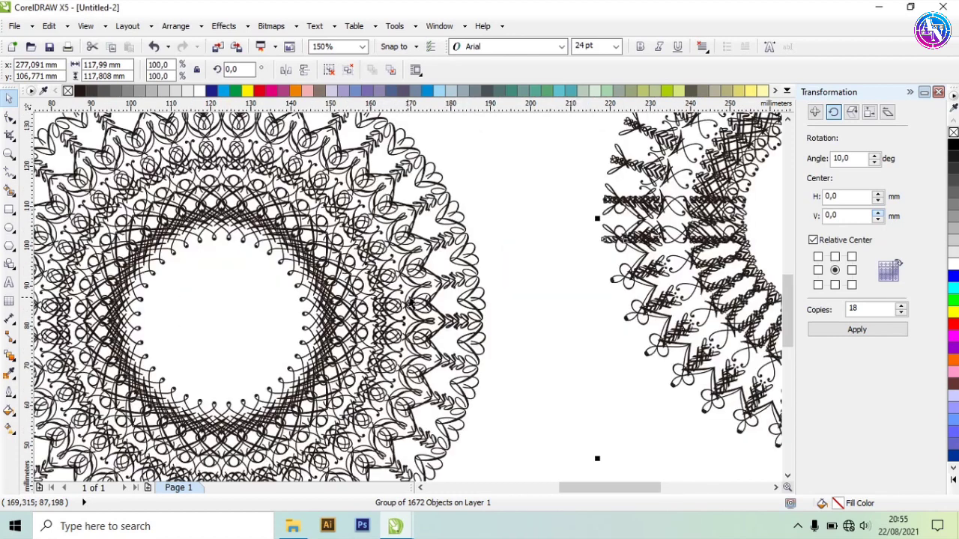
scroll(407, 296, down, 2)
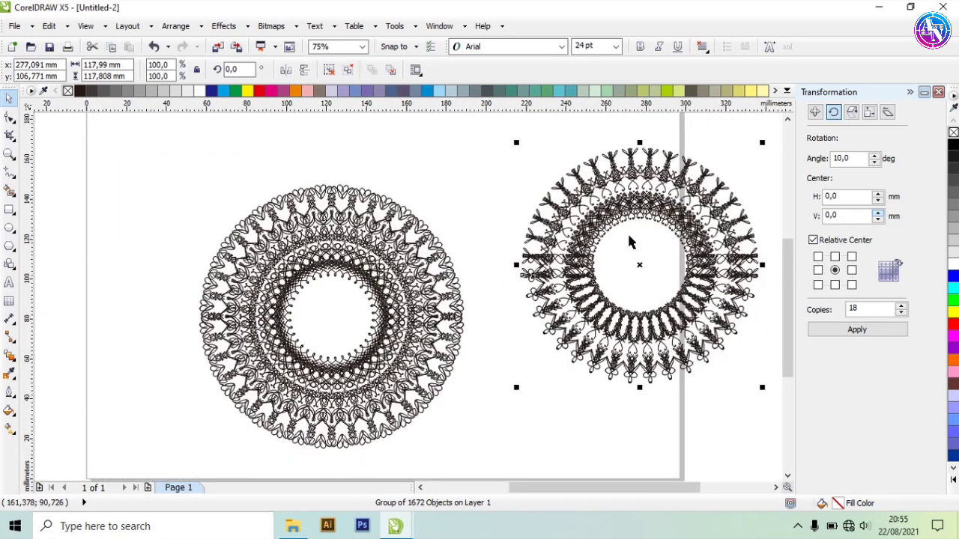
scroll(401, 307, up, 2)
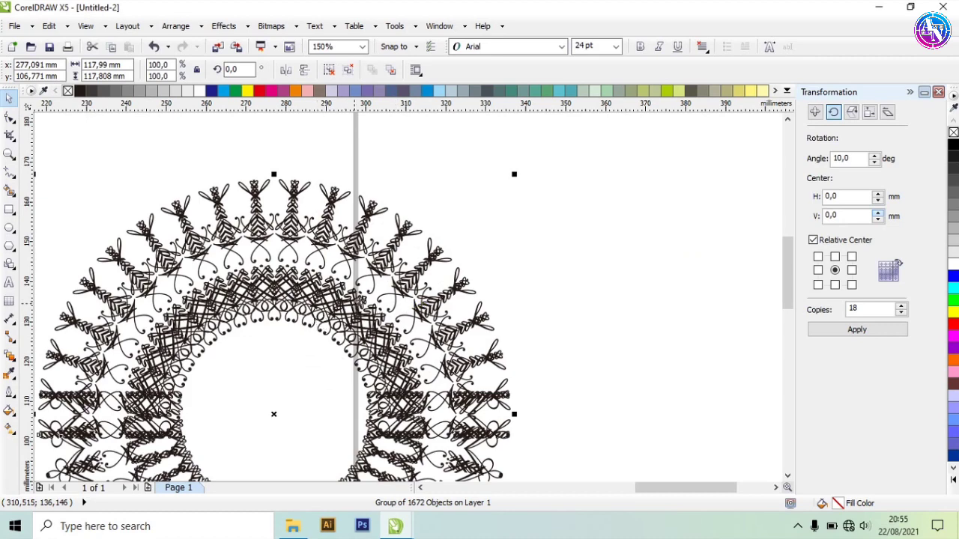
scroll(407, 296, down, 2)
scroll(406, 296, up, 2)
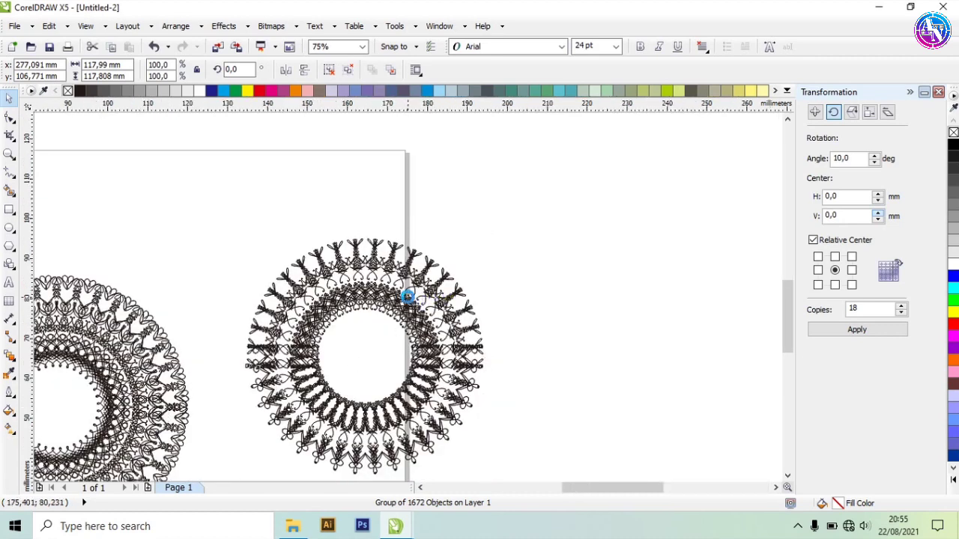